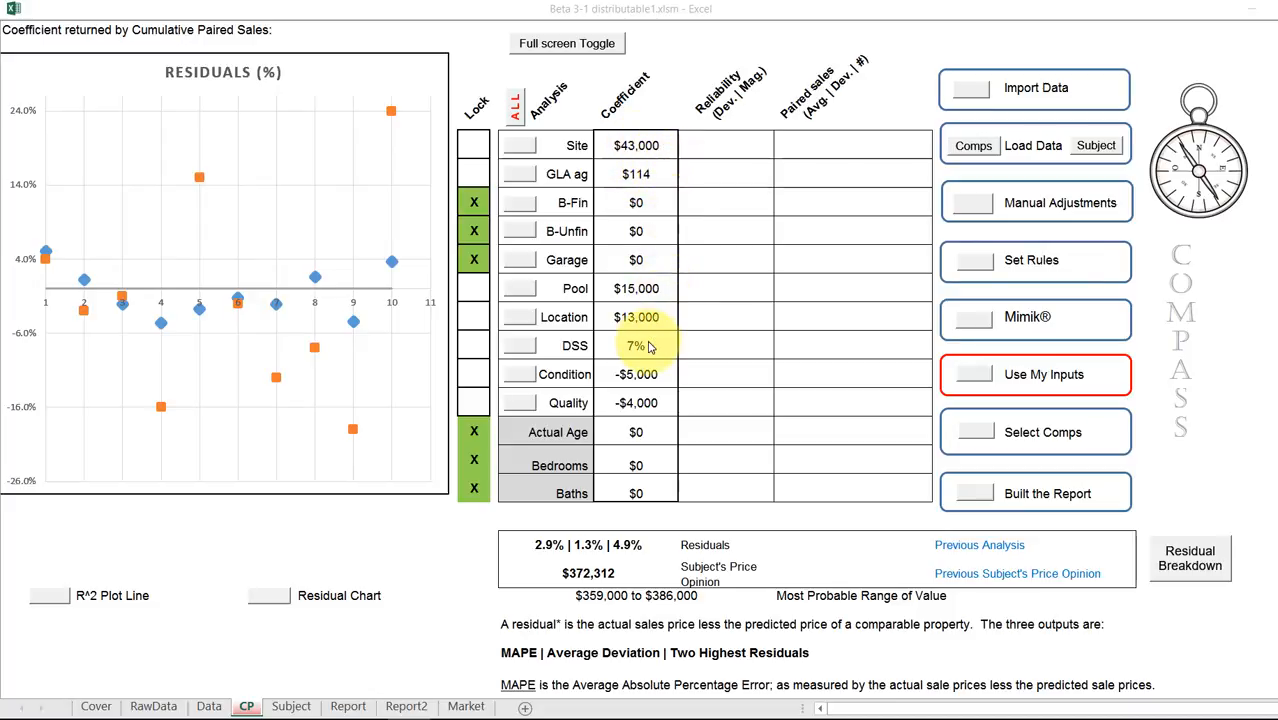
# Run the Site analysis and compare its coefficient with the lowest and highest Site values on the Market sheet
pyautogui.click(658, 374)
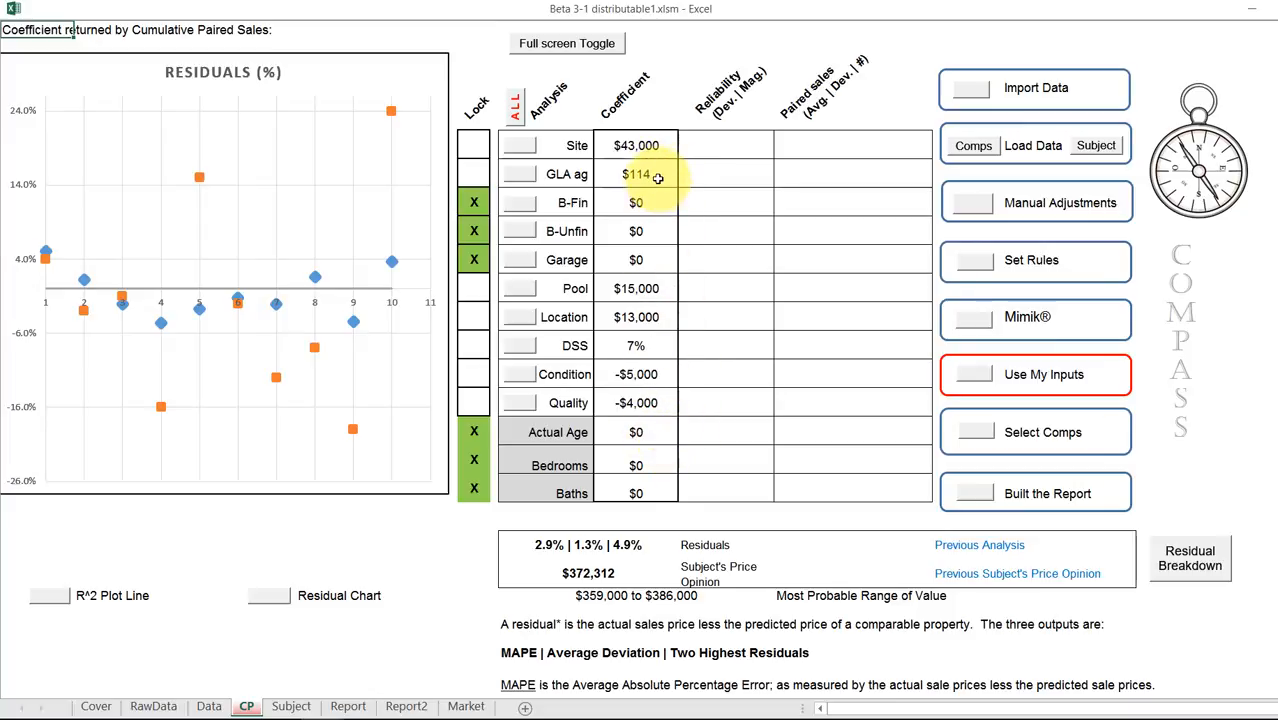
pyautogui.click(518, 150)
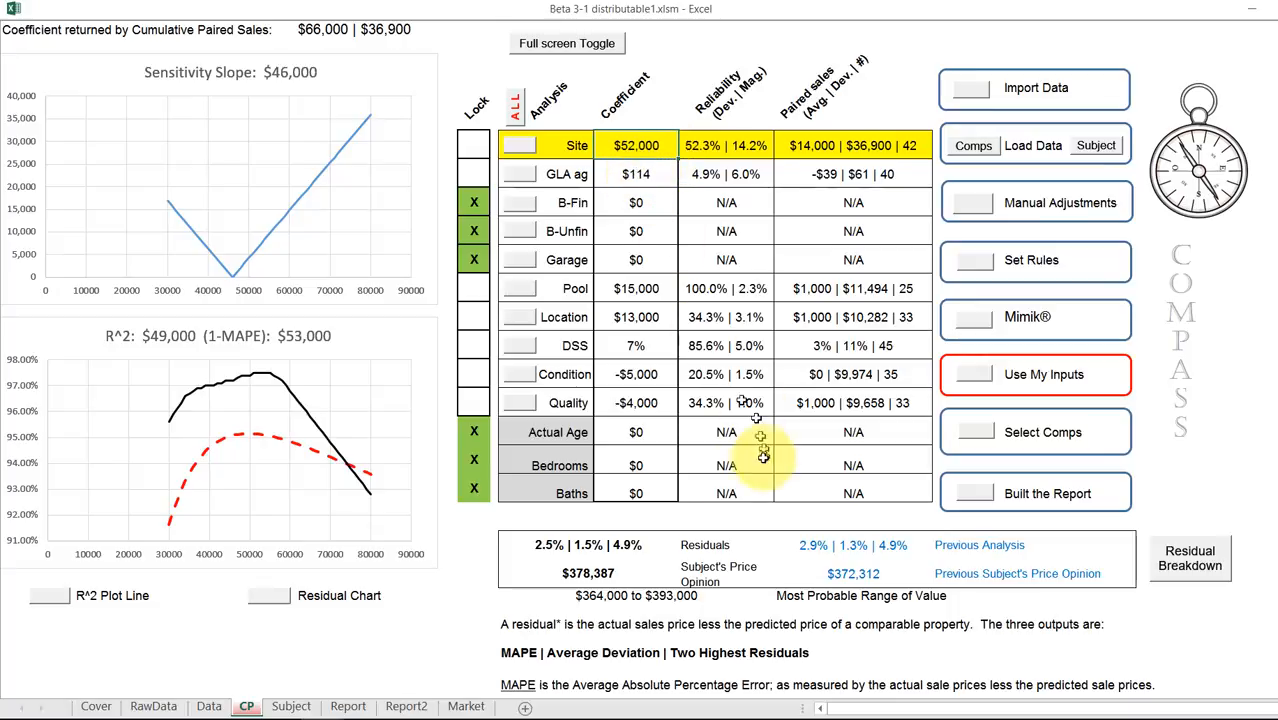
pyautogui.click(465, 707)
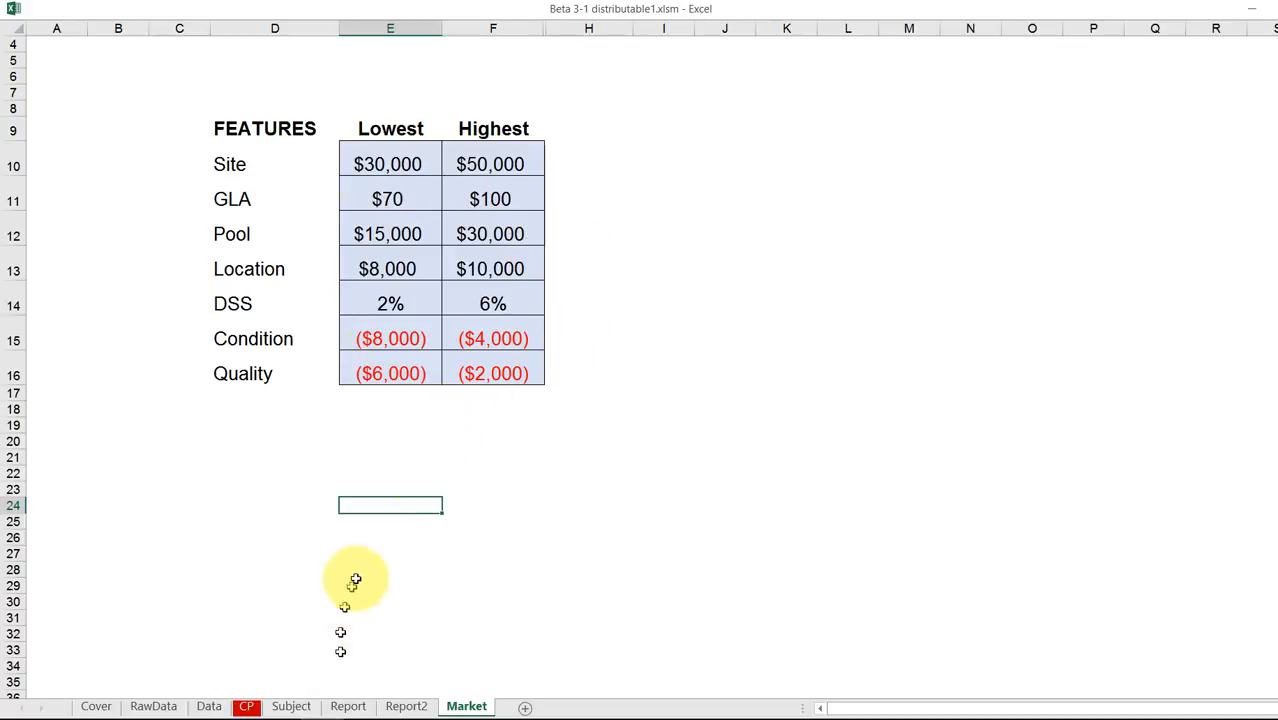
pyautogui.click(248, 706)
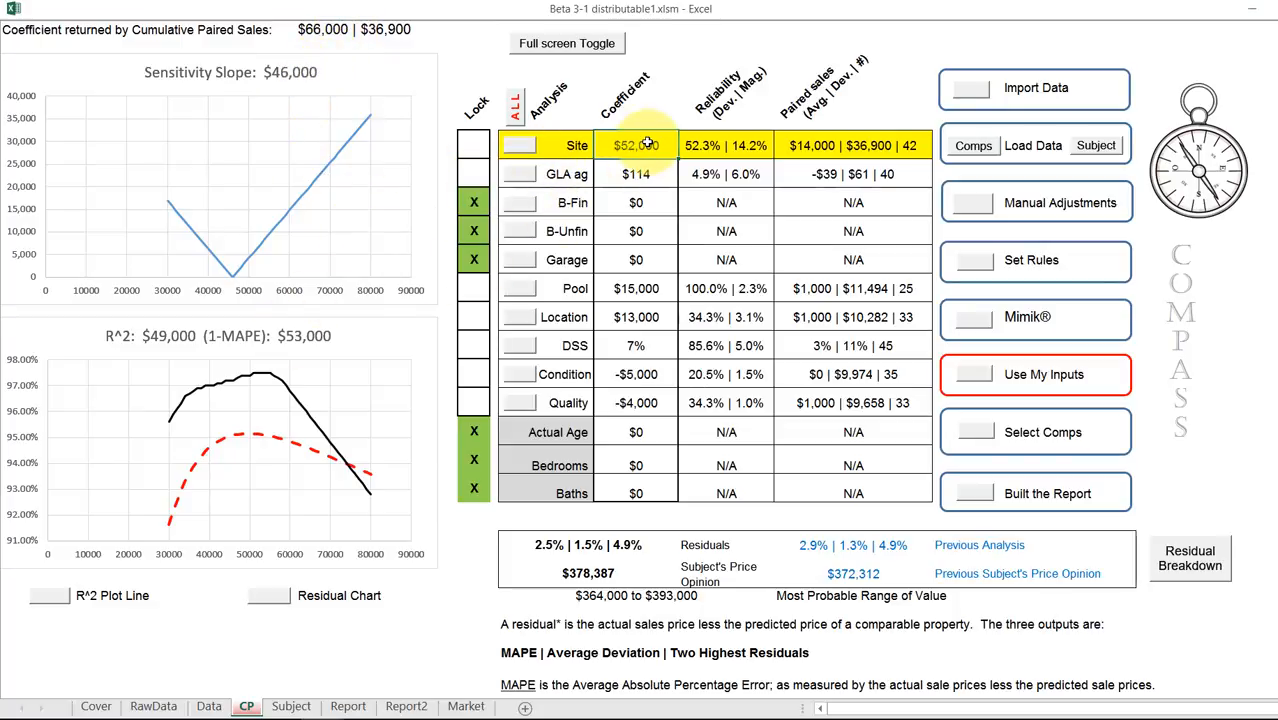
# Set the Site coefficient to $50,000 and run the GLA analysis
pyautogui.write('50')
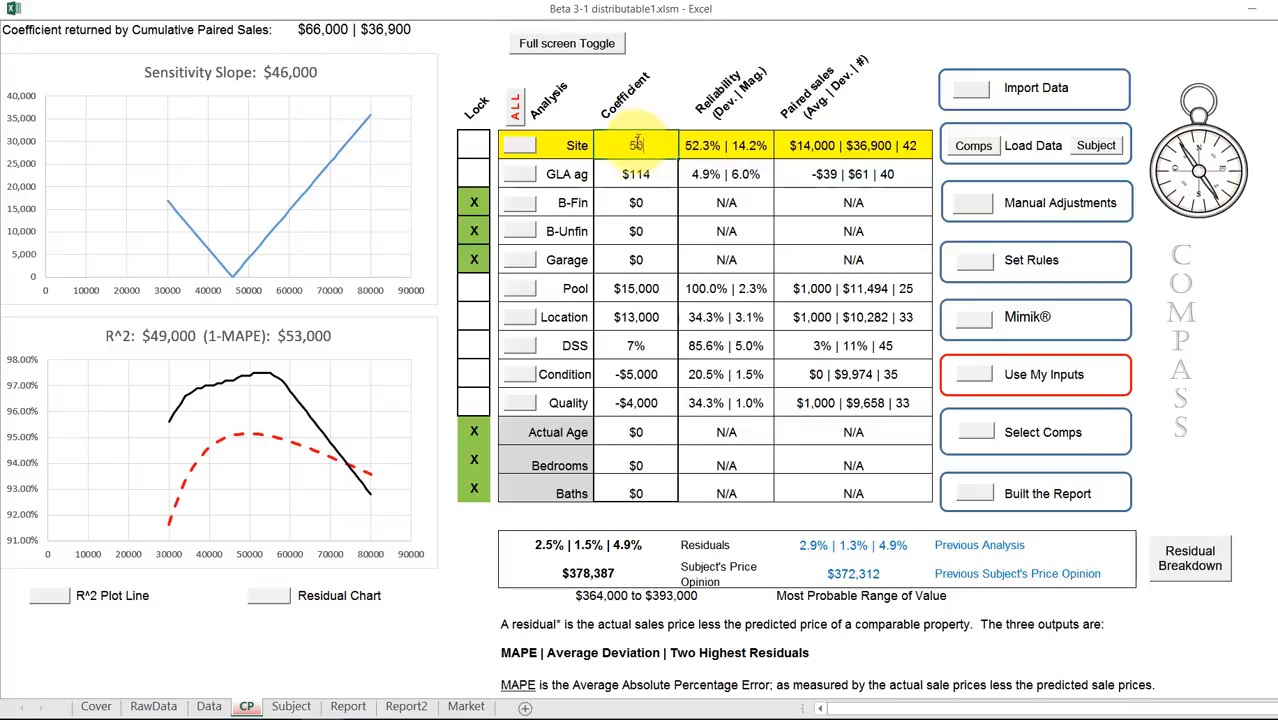
pyautogui.write(',000')
pyautogui.press('Return')
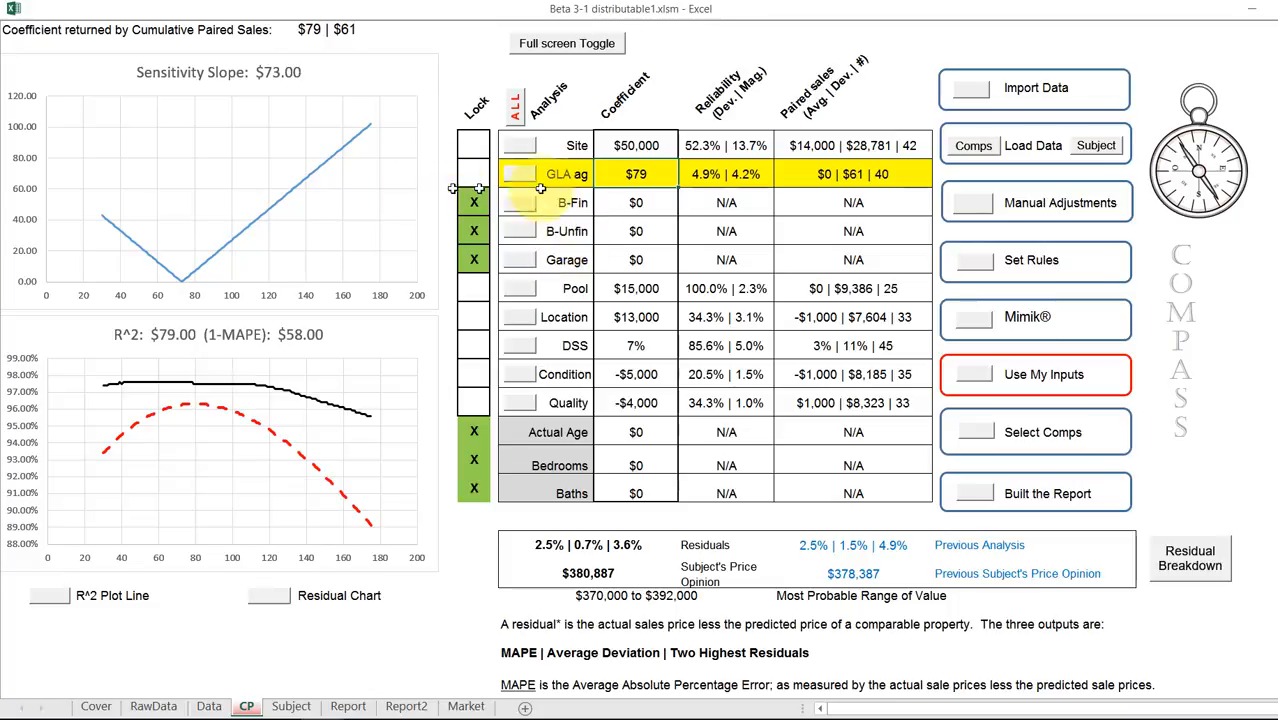
pyautogui.click(647, 174)
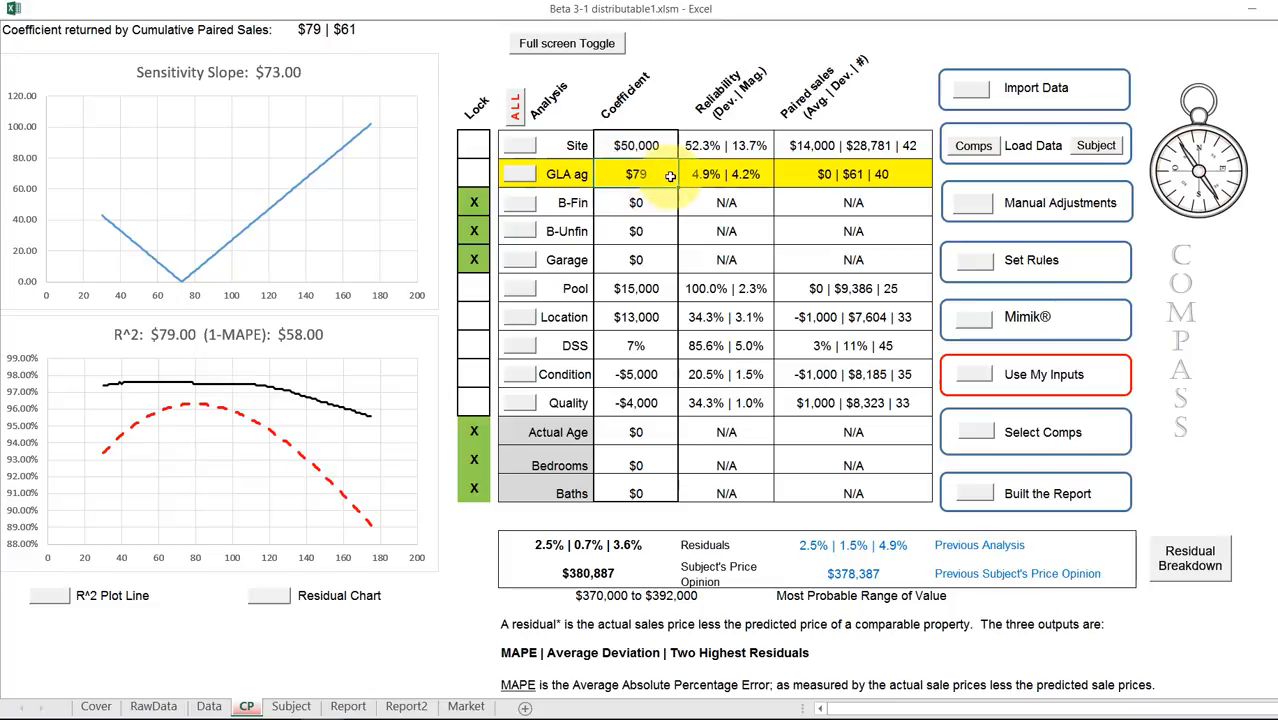
# Run the Pool analysis and lock its coefficient at $20,000
pyautogui.click(520, 290)
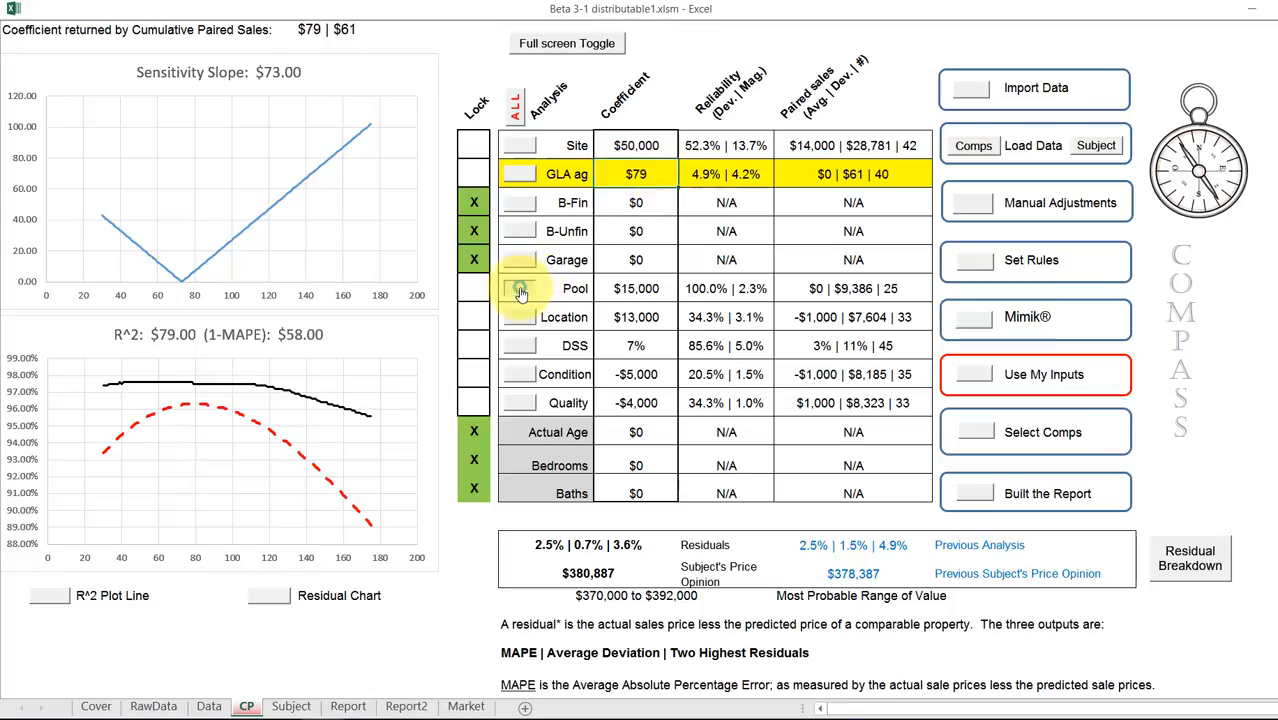
pyautogui.click(695, 289)
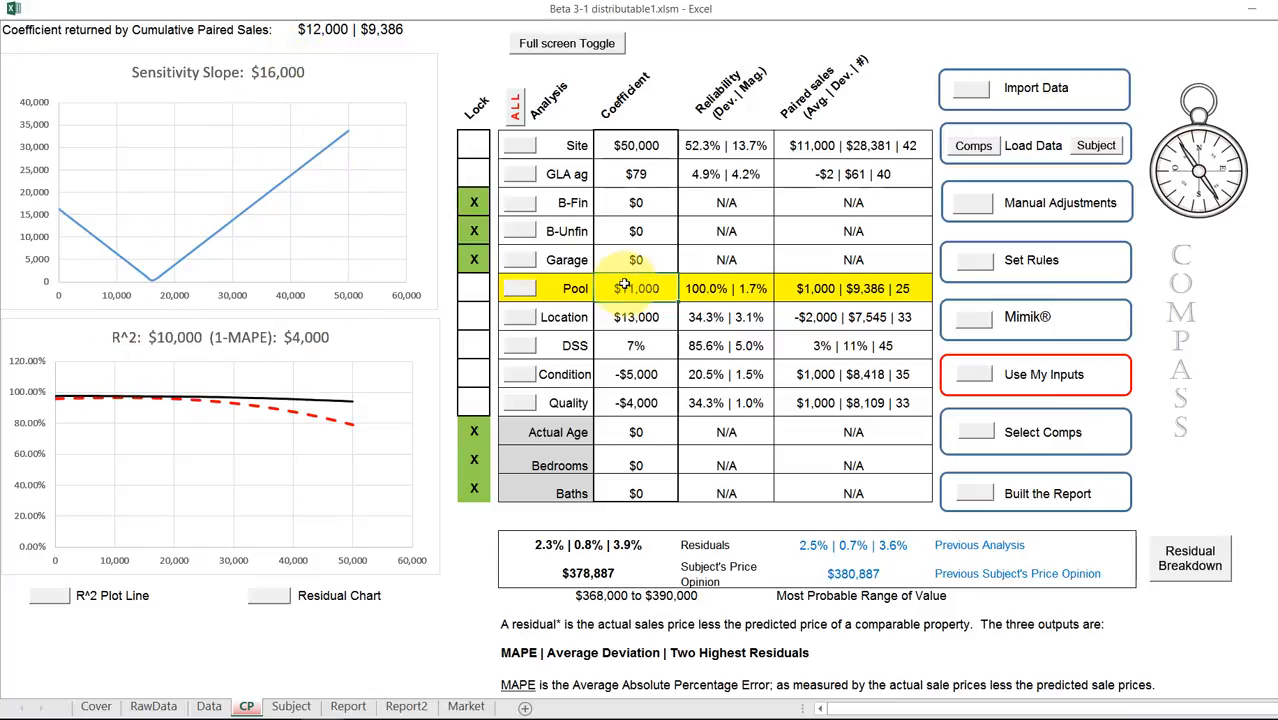
pyautogui.write('20,')
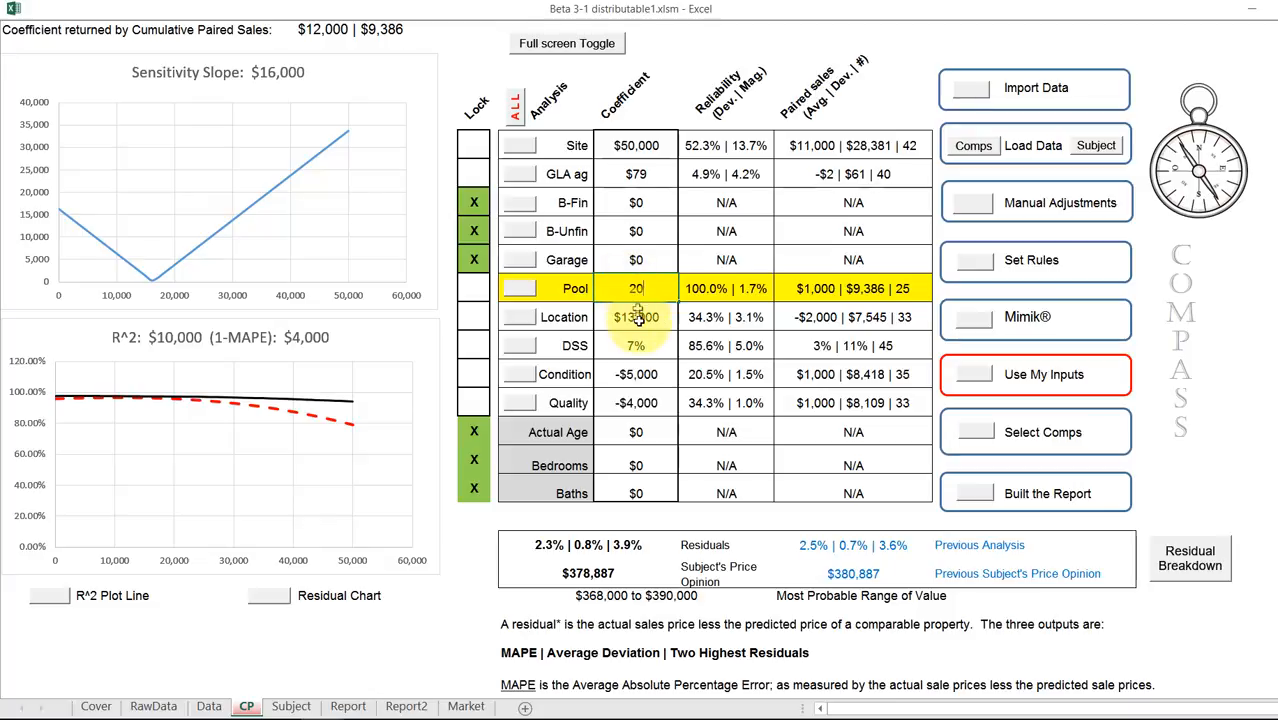
pyautogui.write('000')
pyautogui.press('Return')
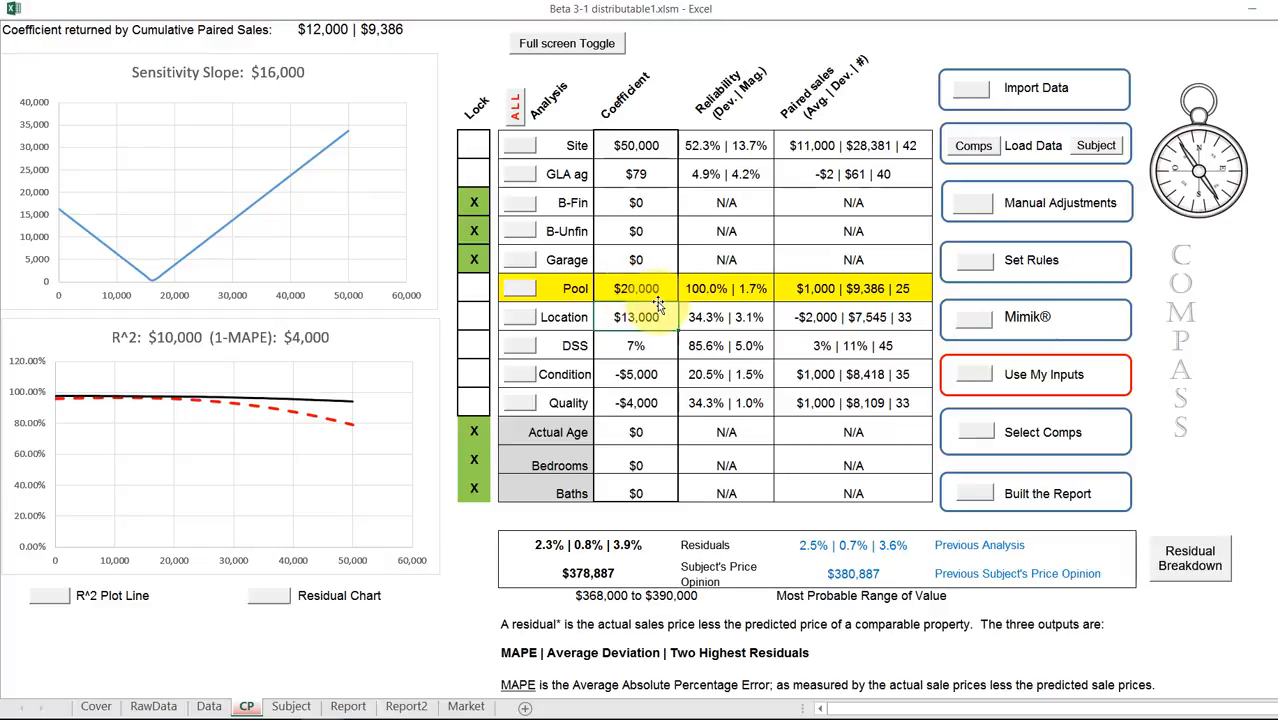
pyautogui.click(478, 289)
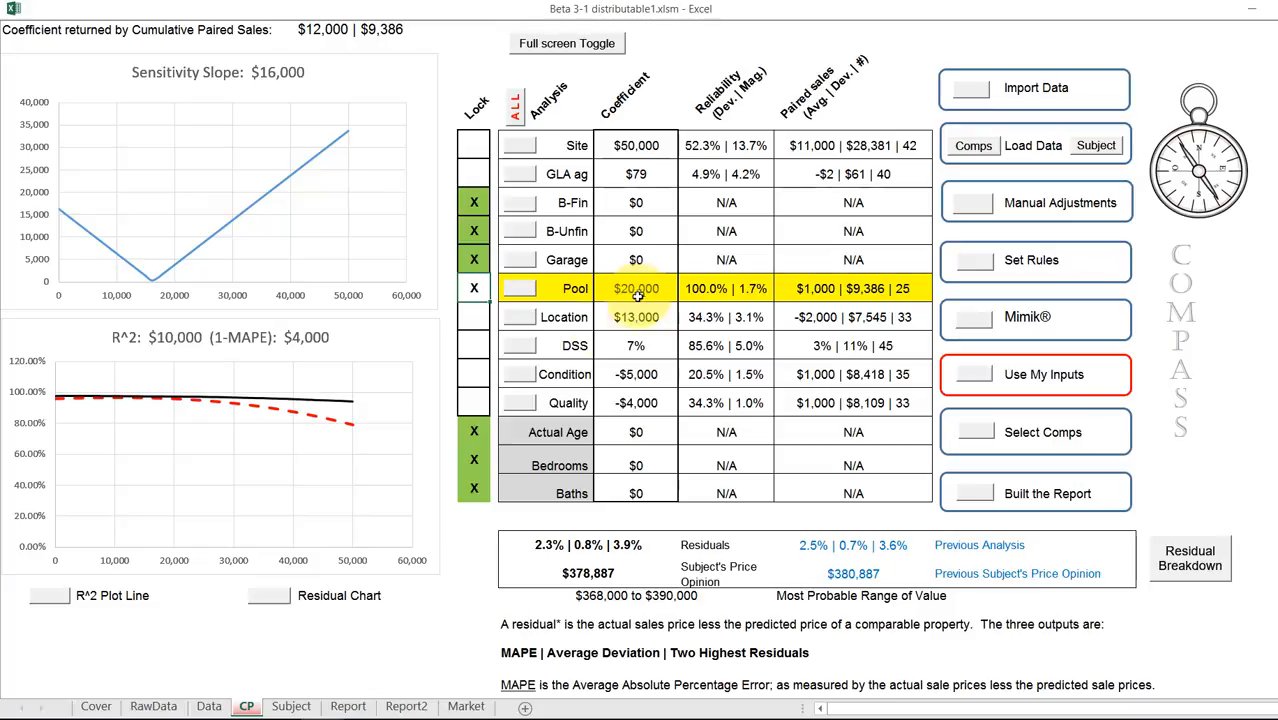
# Run the Location analysis and set its coefficient to $10,000
pyautogui.click(520, 318)
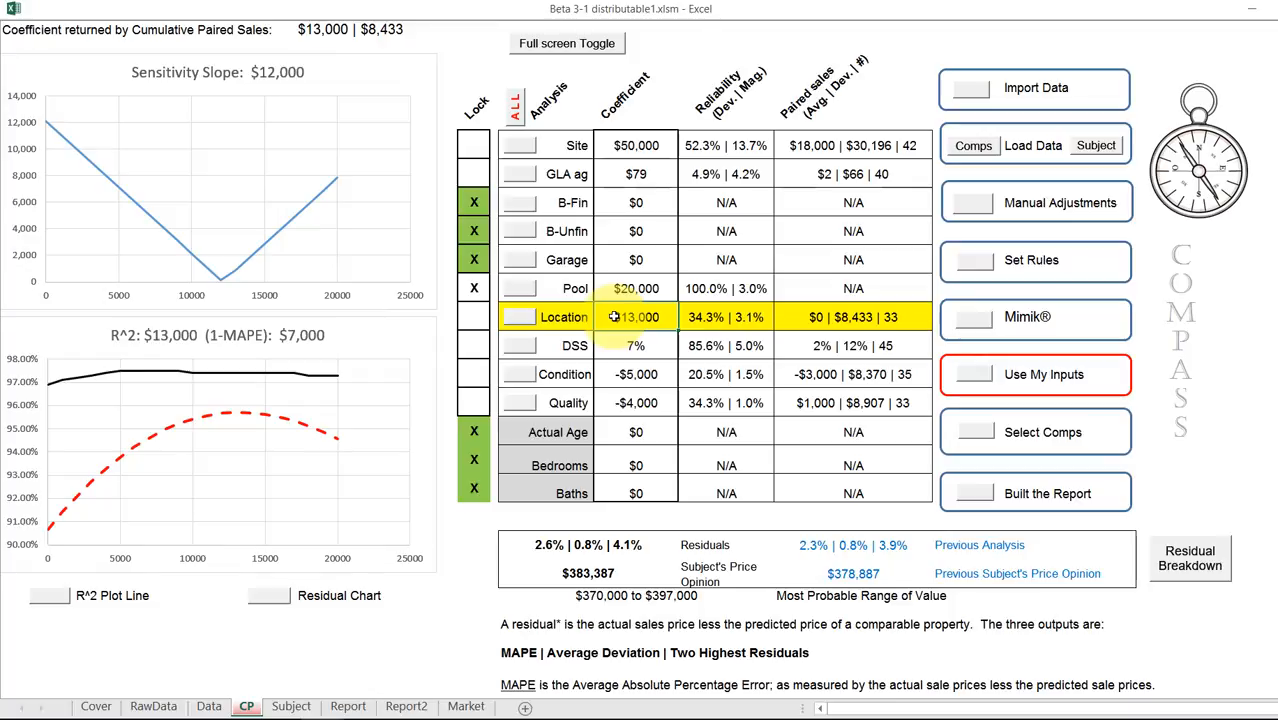
pyautogui.write('10,000')
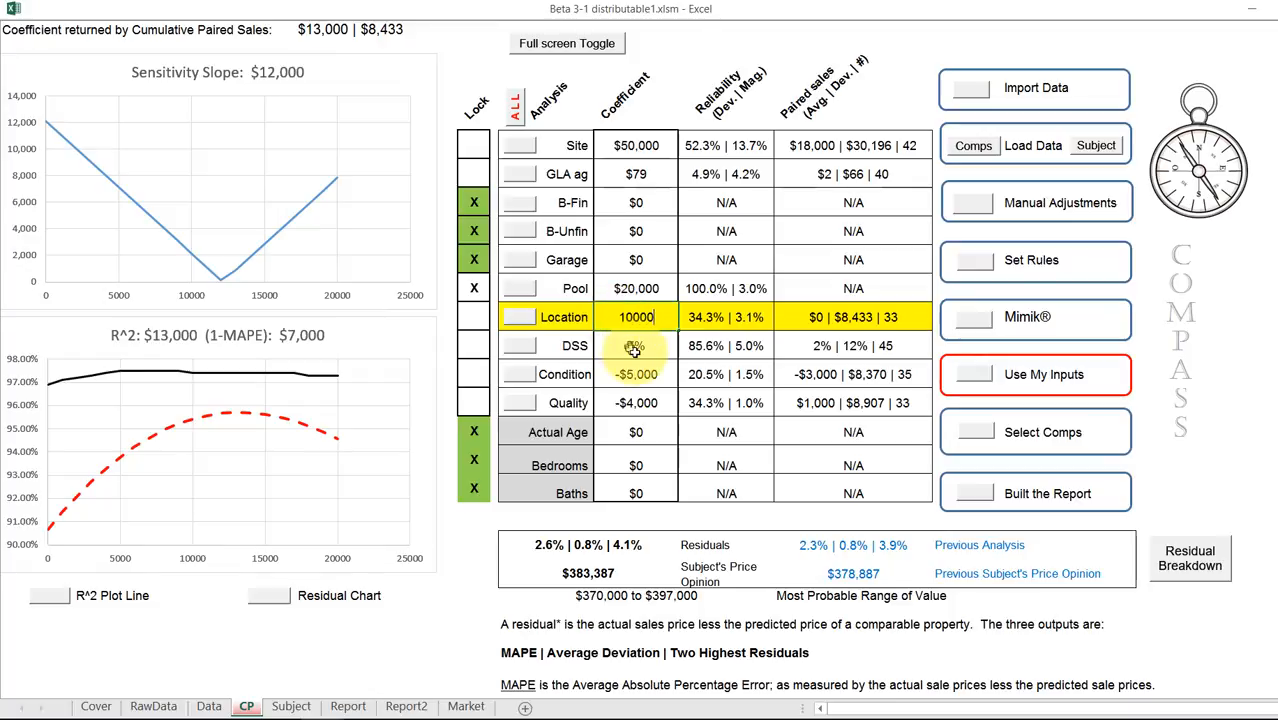
pyautogui.press('Return')
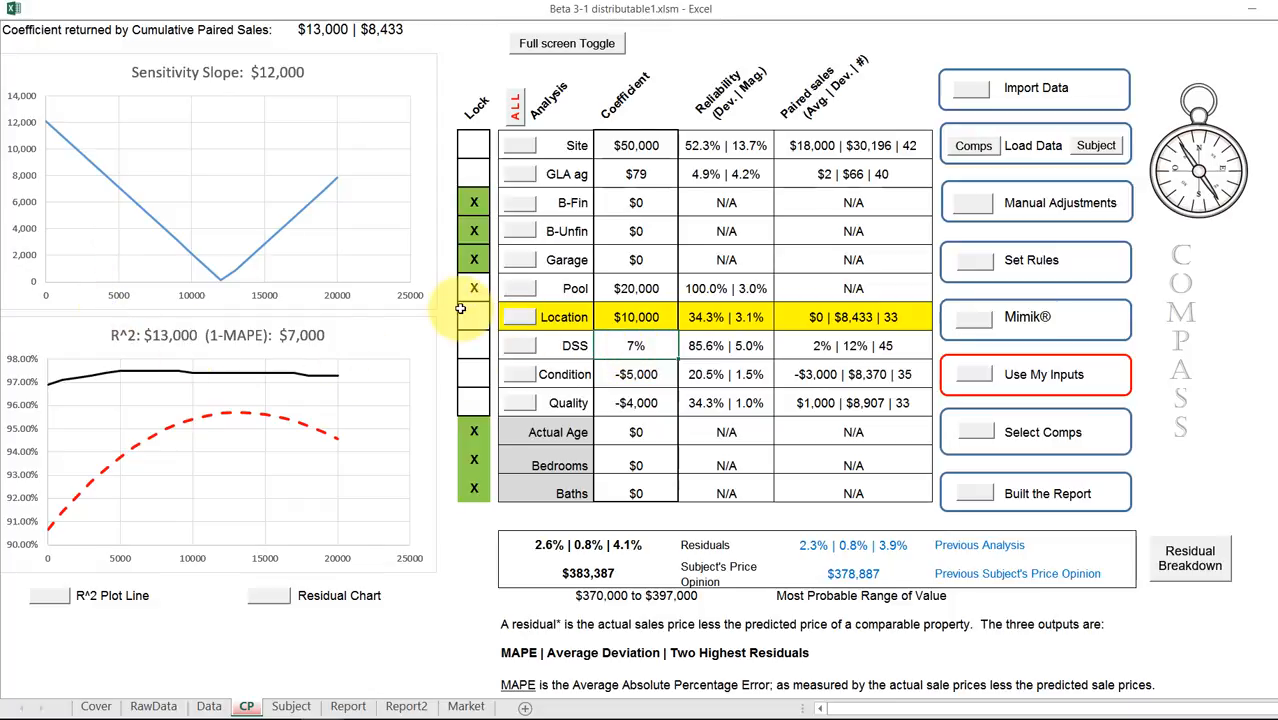
# Analyze DSS and lock its coefficient at 5%, checking the Mimik value for that feature
pyautogui.click(697, 345)
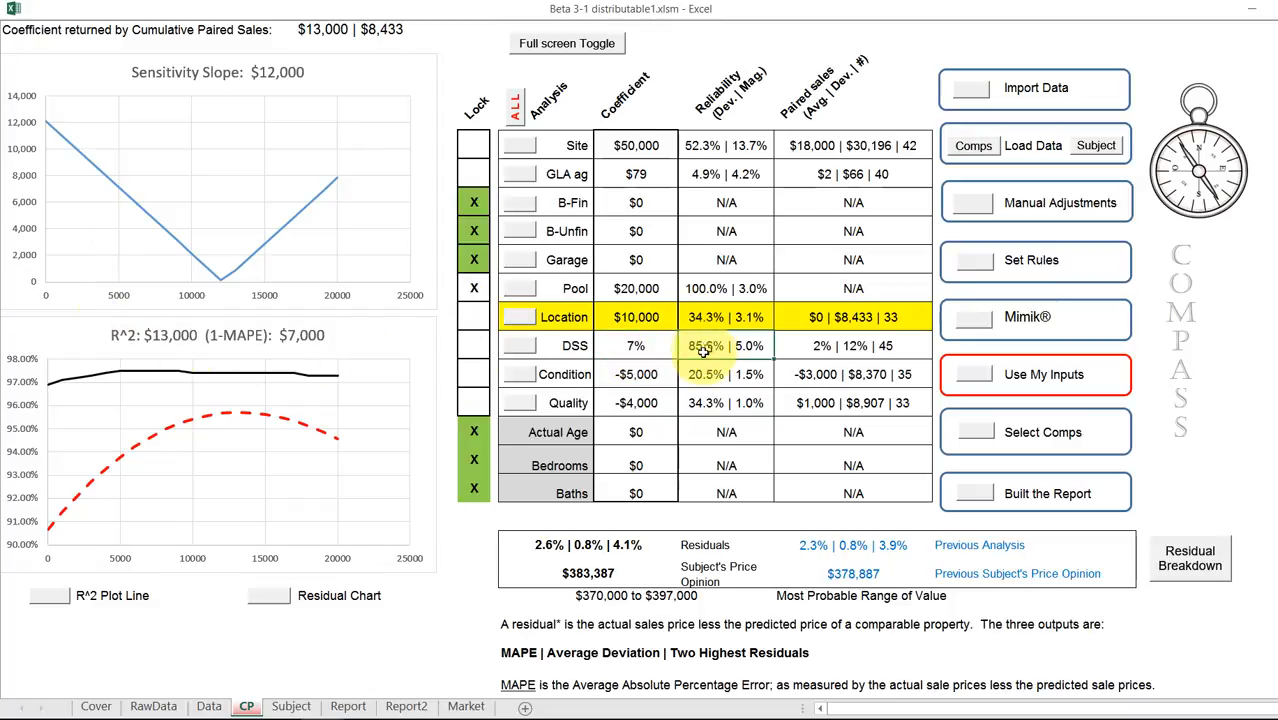
pyautogui.click(799, 362)
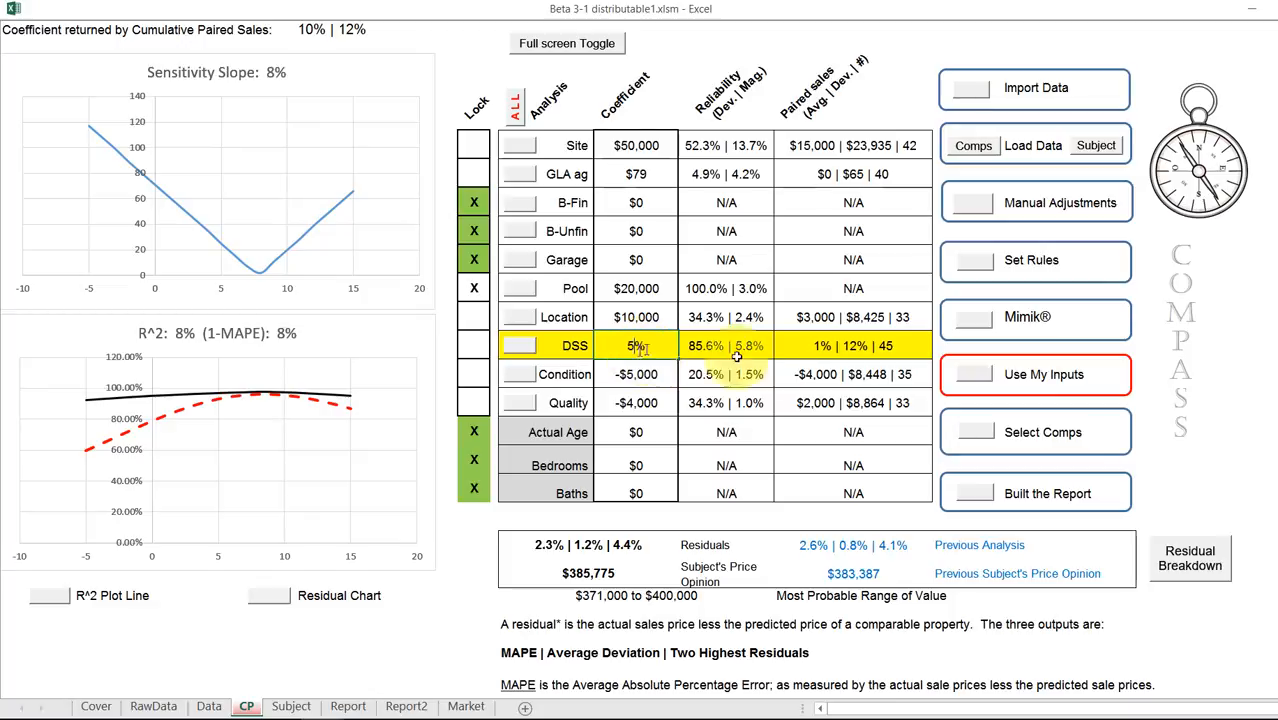
pyautogui.click(790, 346)
pyautogui.click(577, 346)
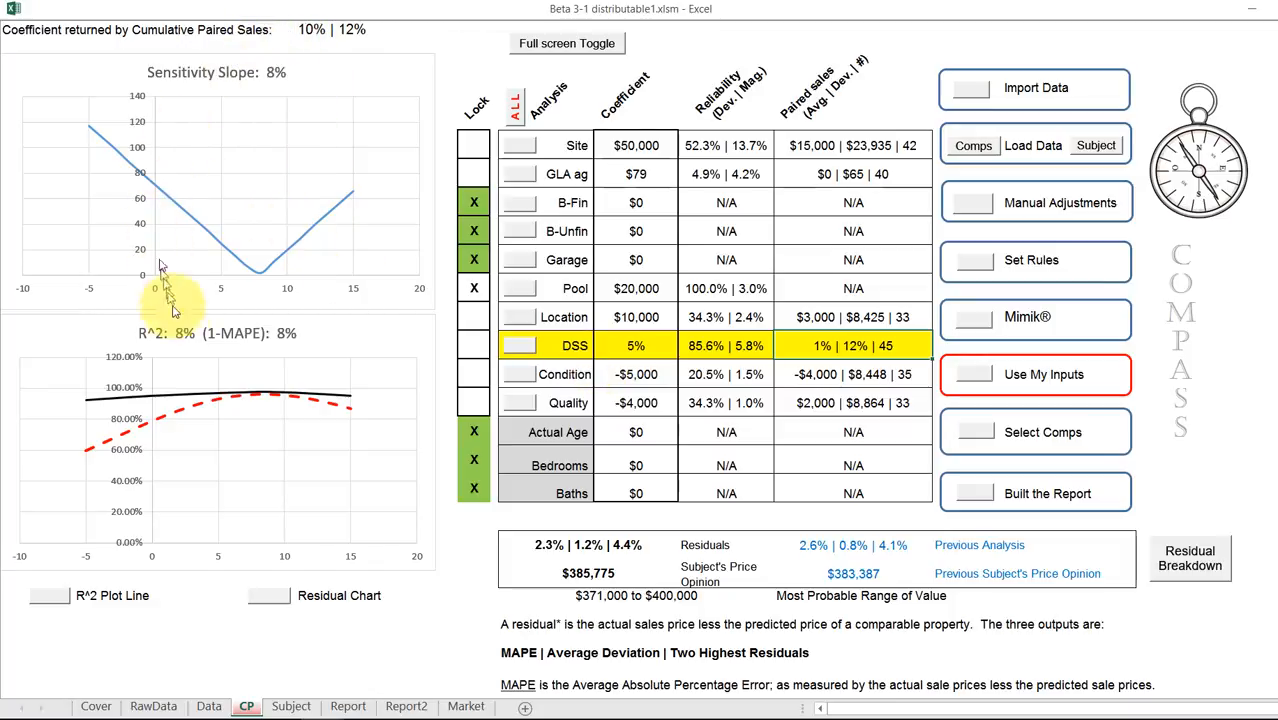
pyautogui.click(476, 345)
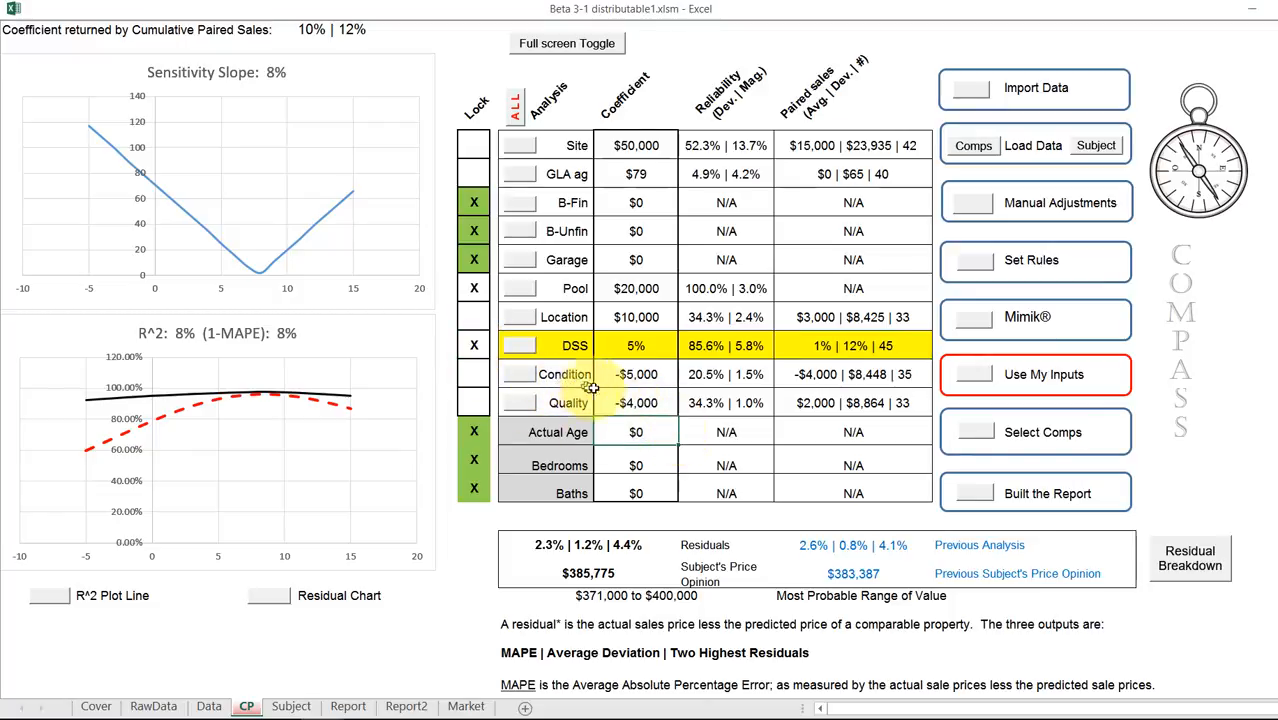
pyautogui.click(558, 345)
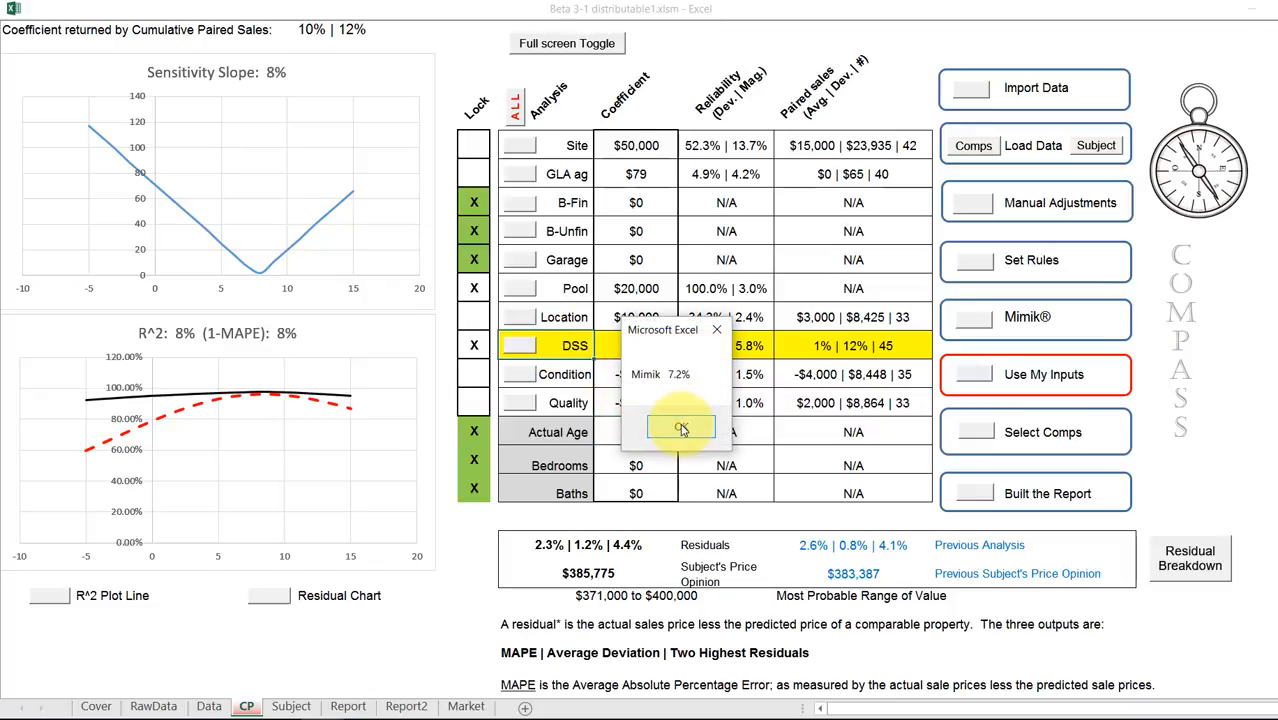
pyautogui.click(681, 428)
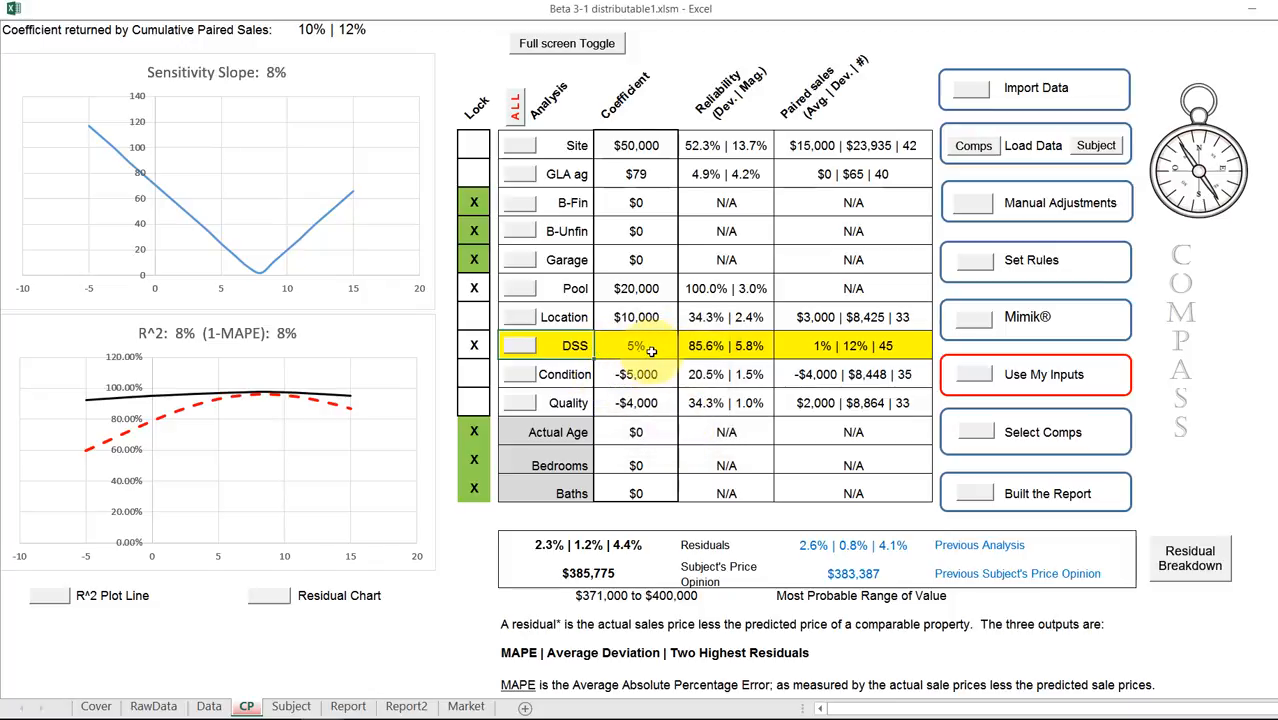
# Run the Condition analysis and lock its coefficient at -$6,000
pyautogui.click(528, 381)
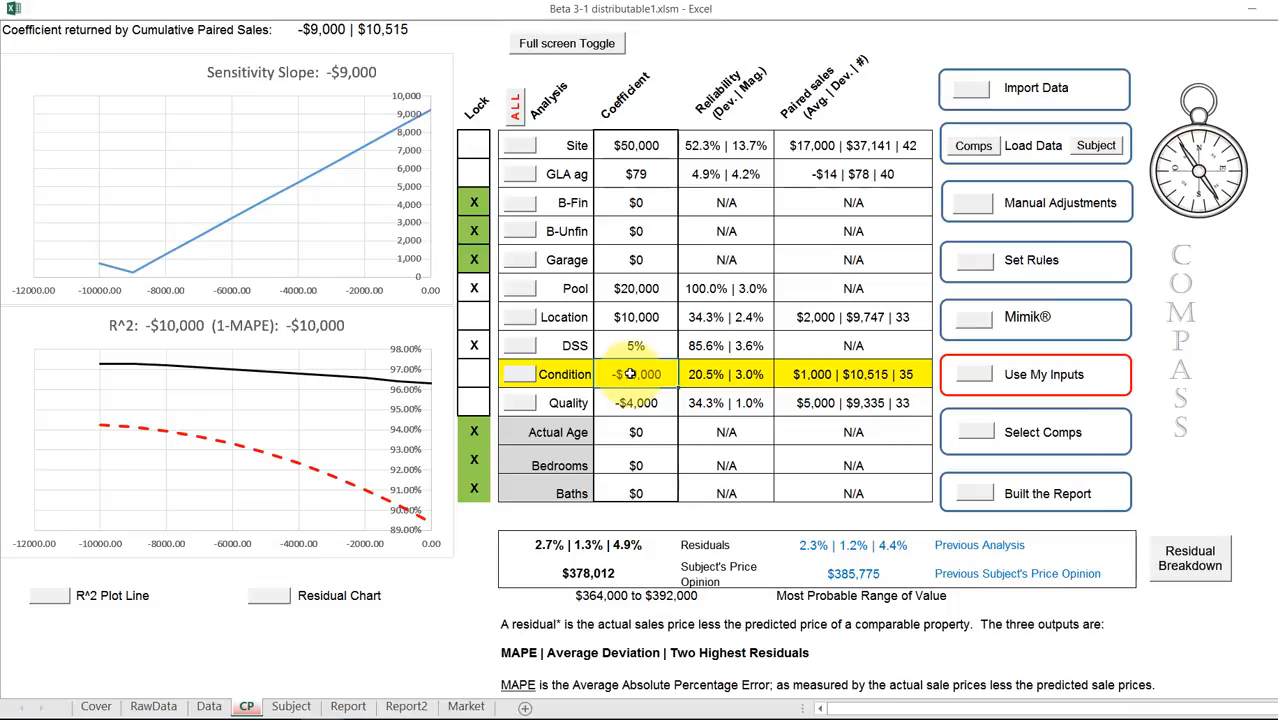
pyautogui.write('-$')
pyautogui.write('8')
pyautogui.press('Return')
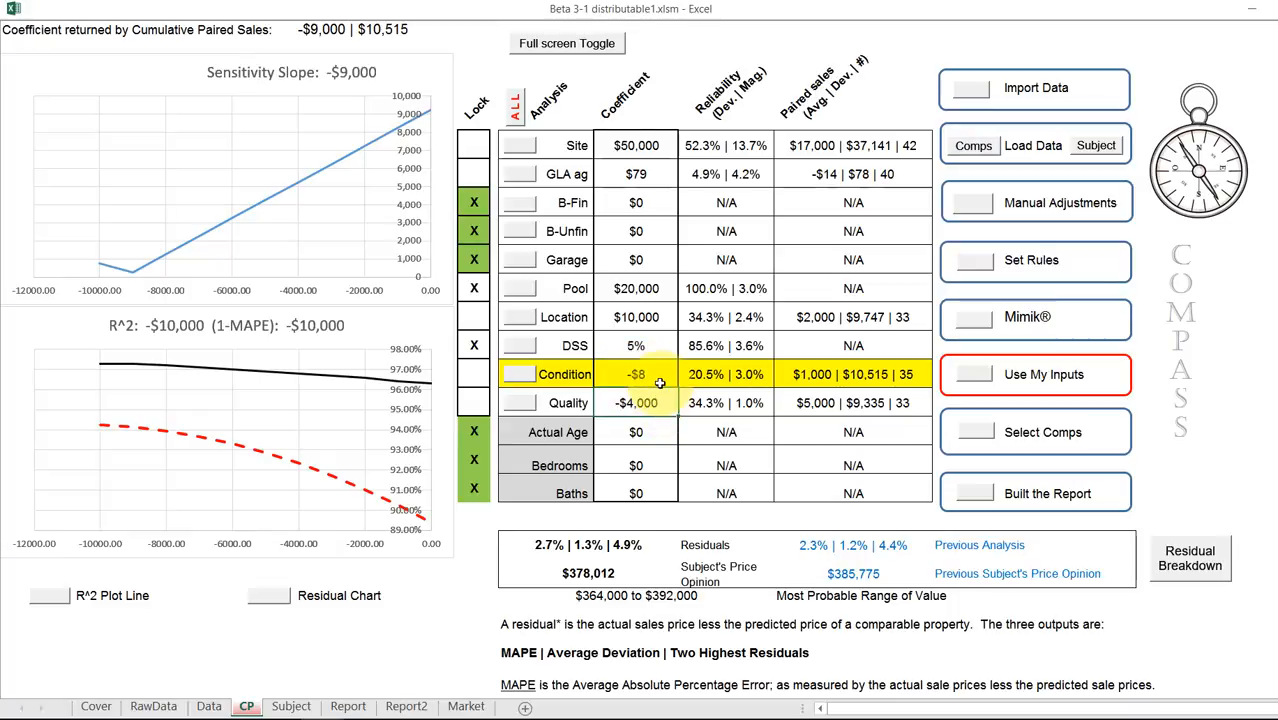
pyautogui.write('-')
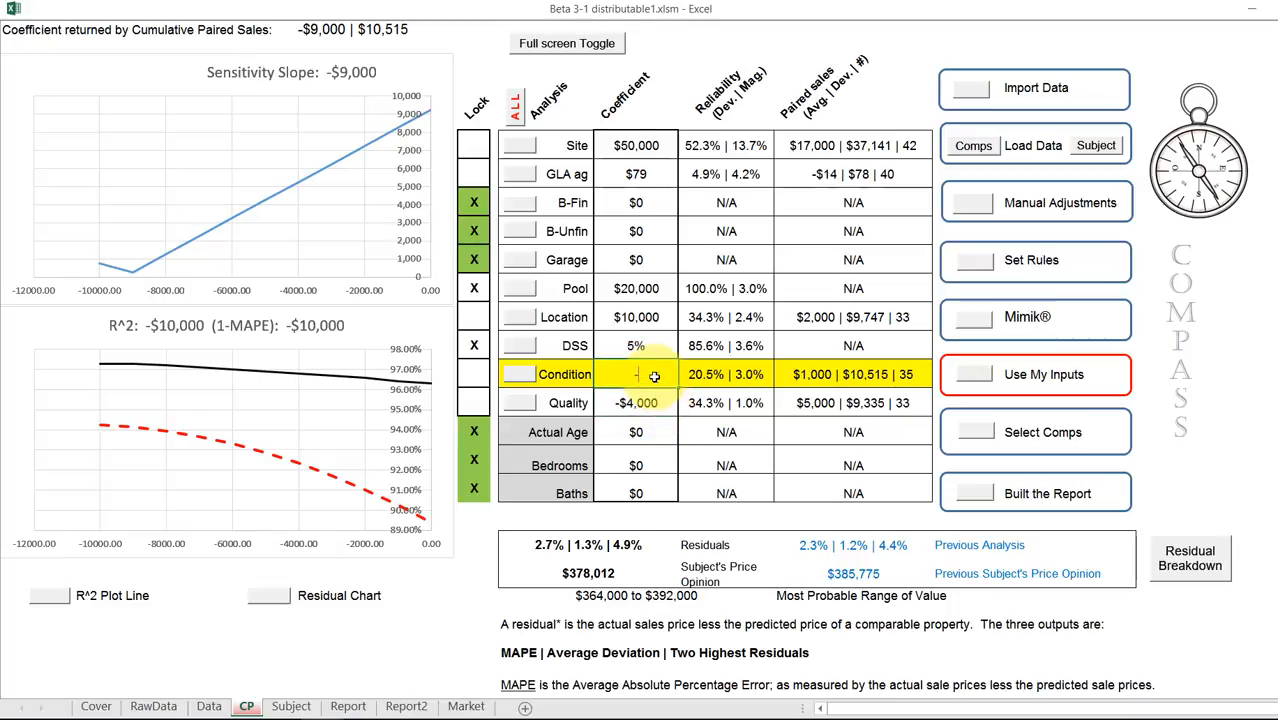
pyautogui.write('$6,000')
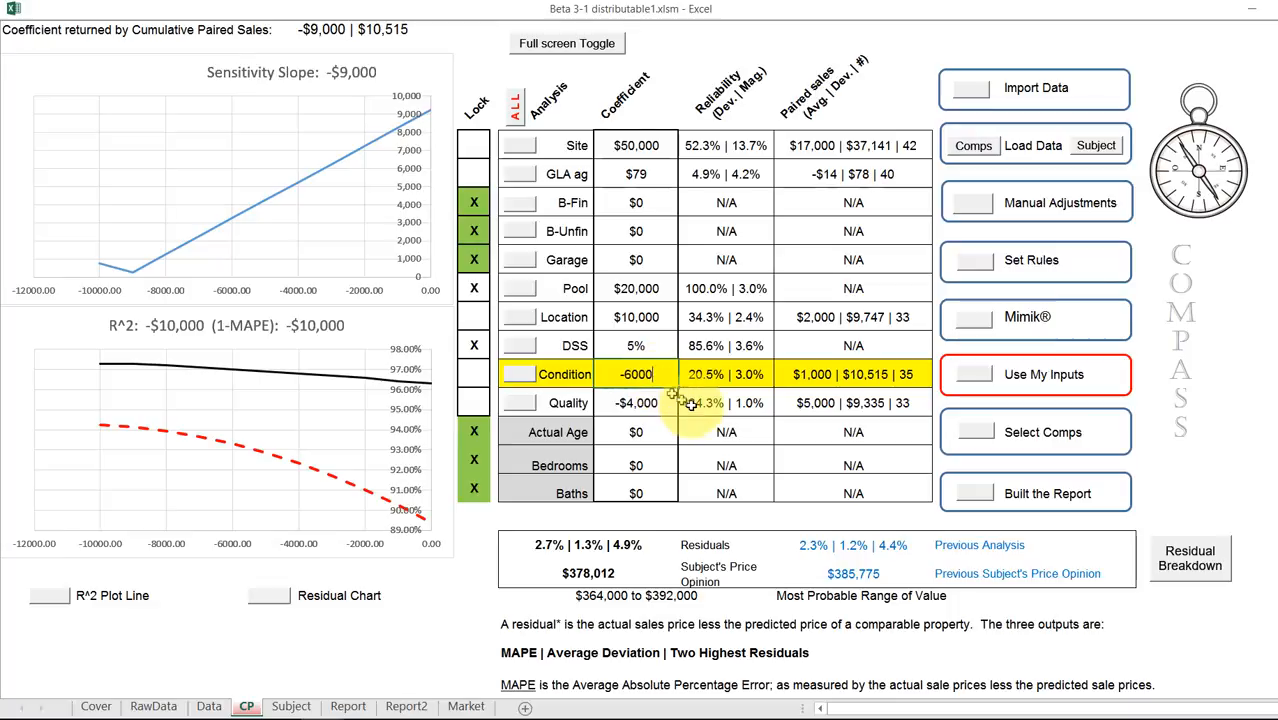
pyautogui.click(692, 403)
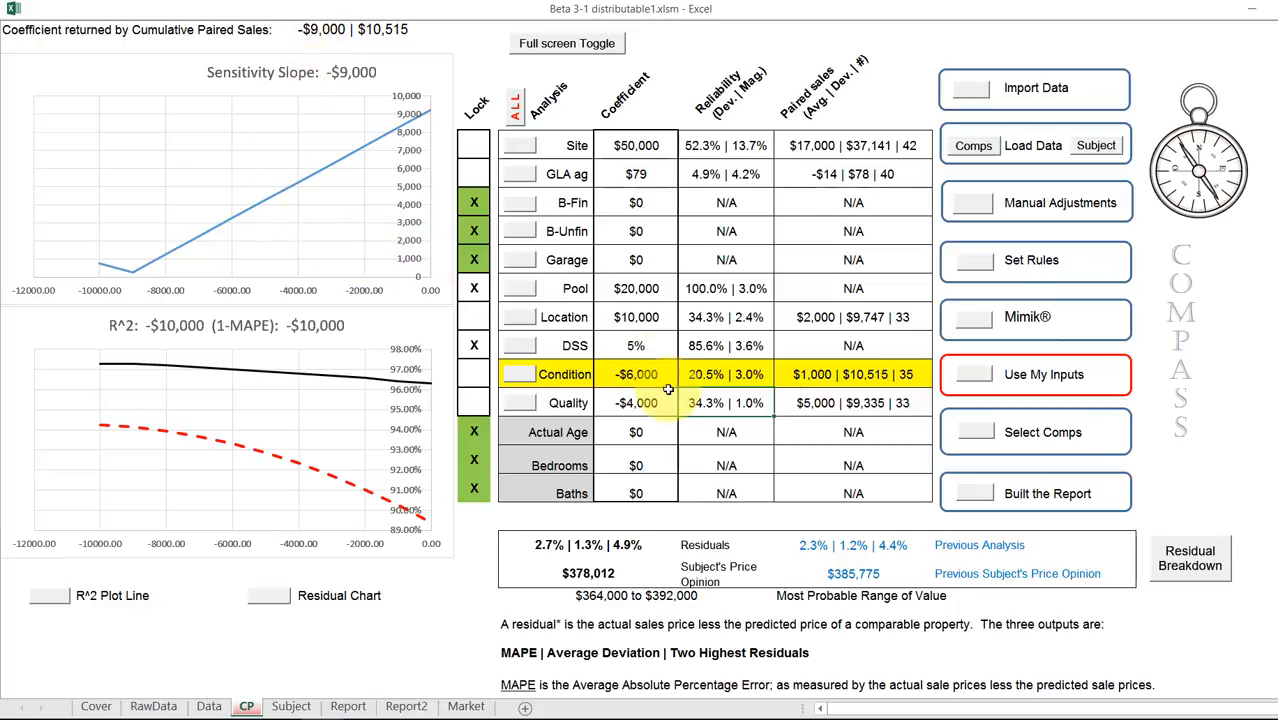
pyautogui.click(475, 375)
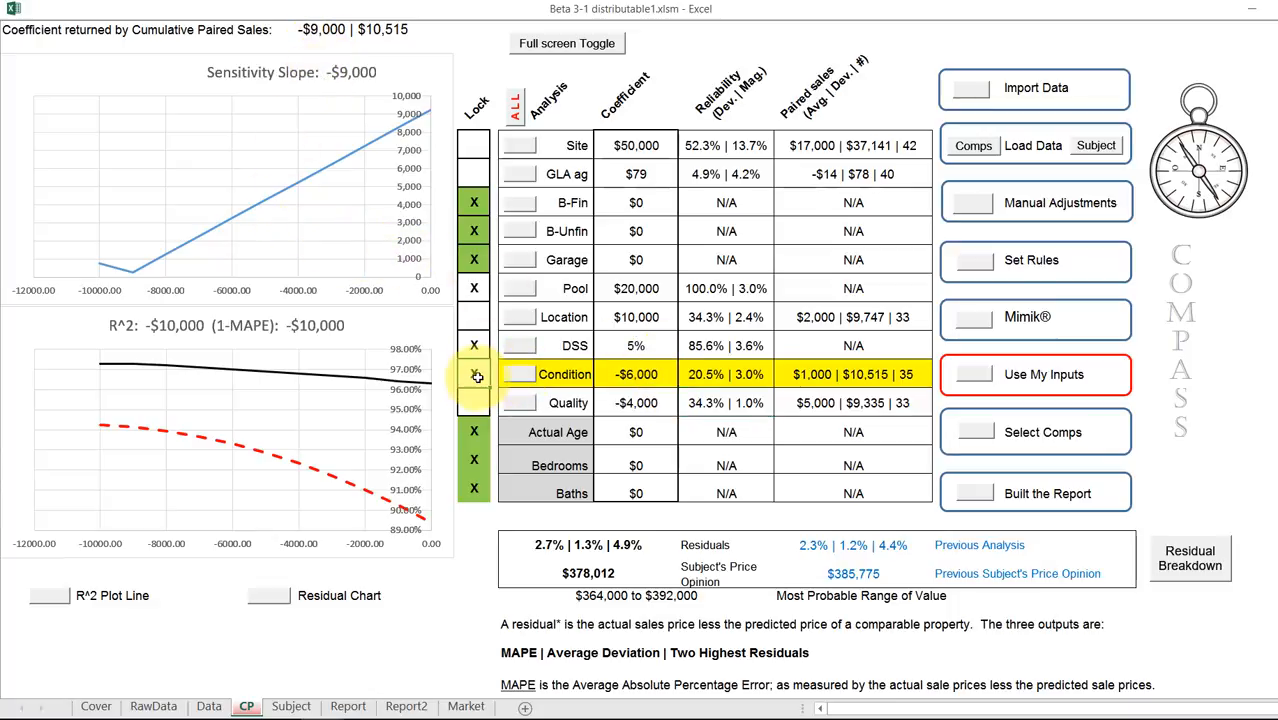
# Analyze Quality and lock its coefficient at -$3,000, recalculating the results with the entered inputs
pyautogui.click(520, 406)
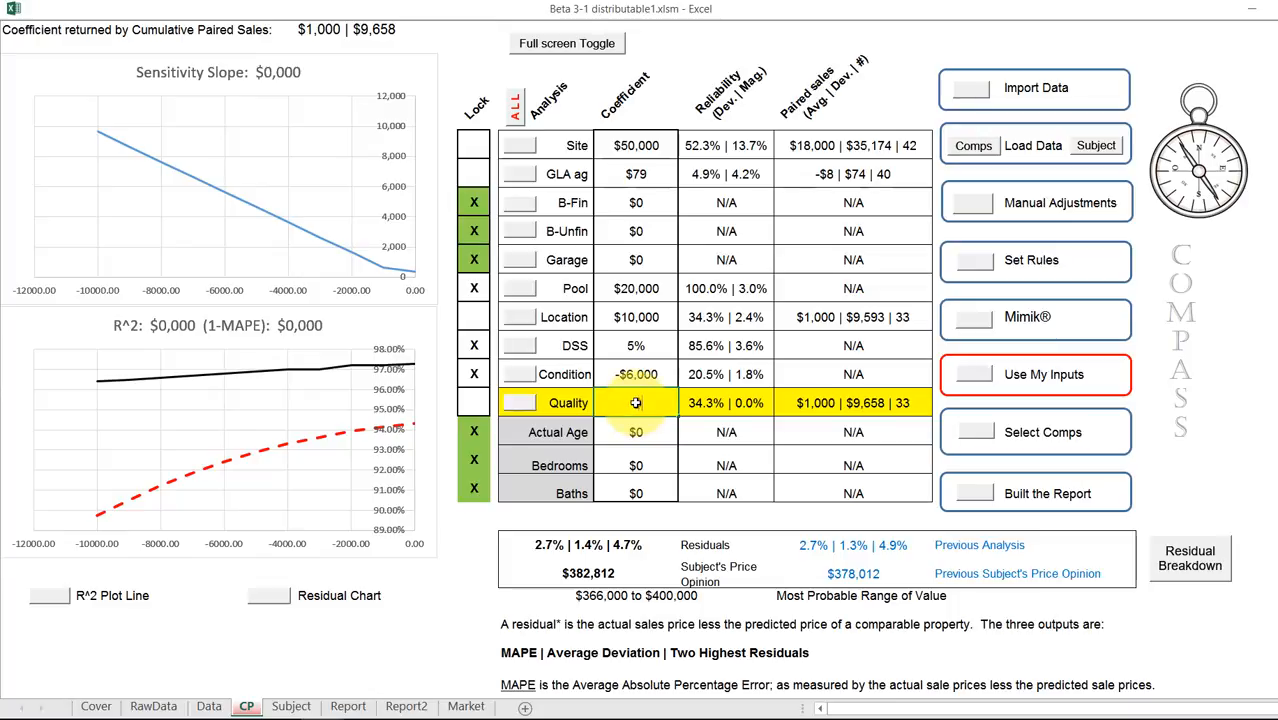
pyautogui.write('-3000')
pyautogui.press('Return')
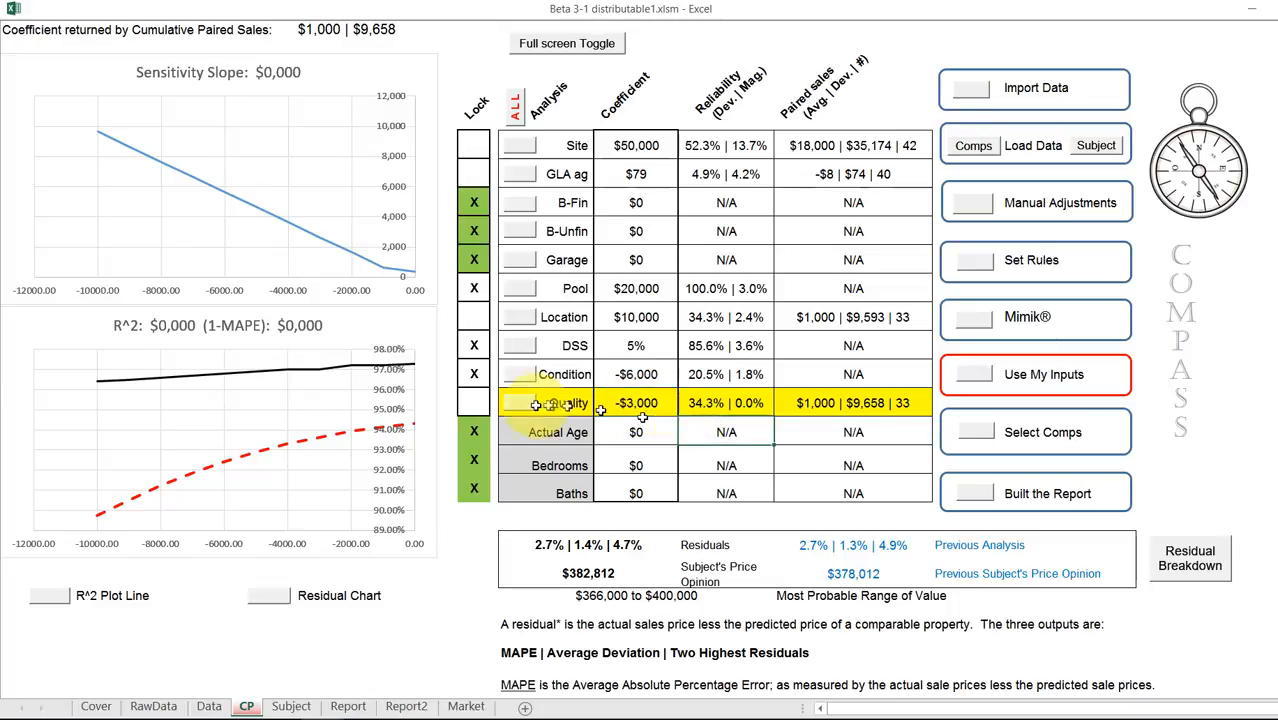
pyautogui.click(476, 401)
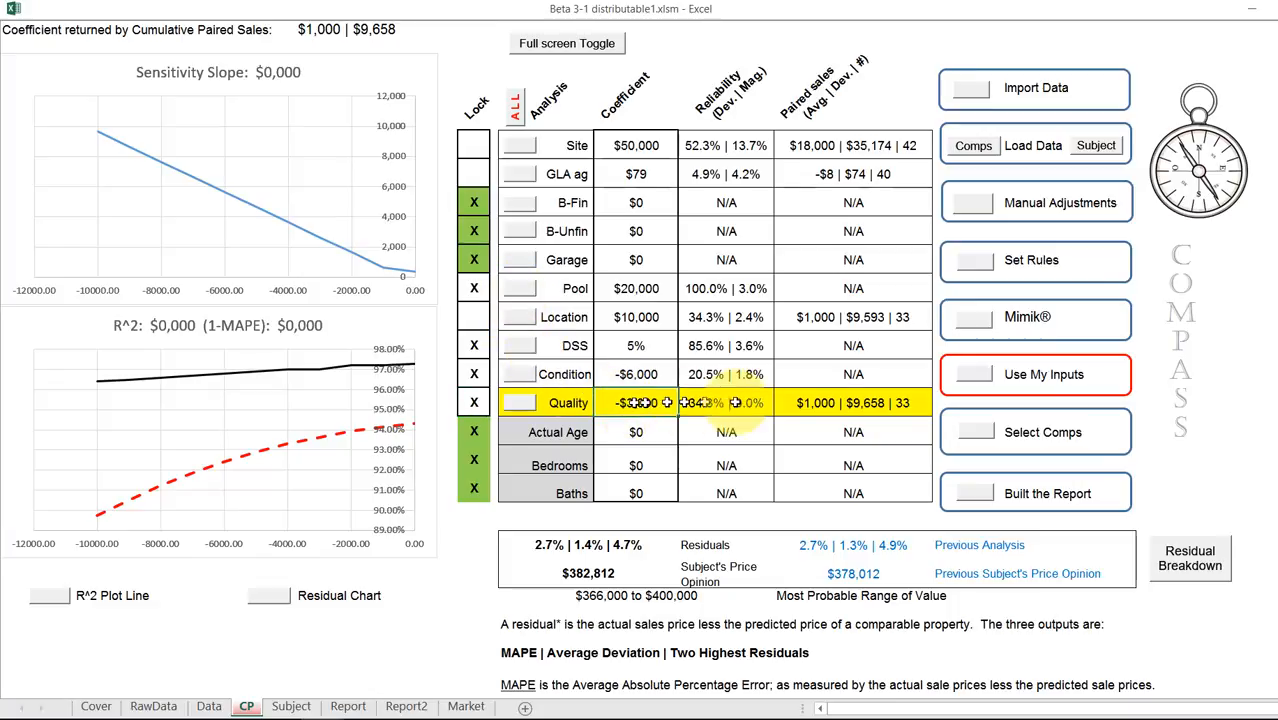
pyautogui.click(978, 376)
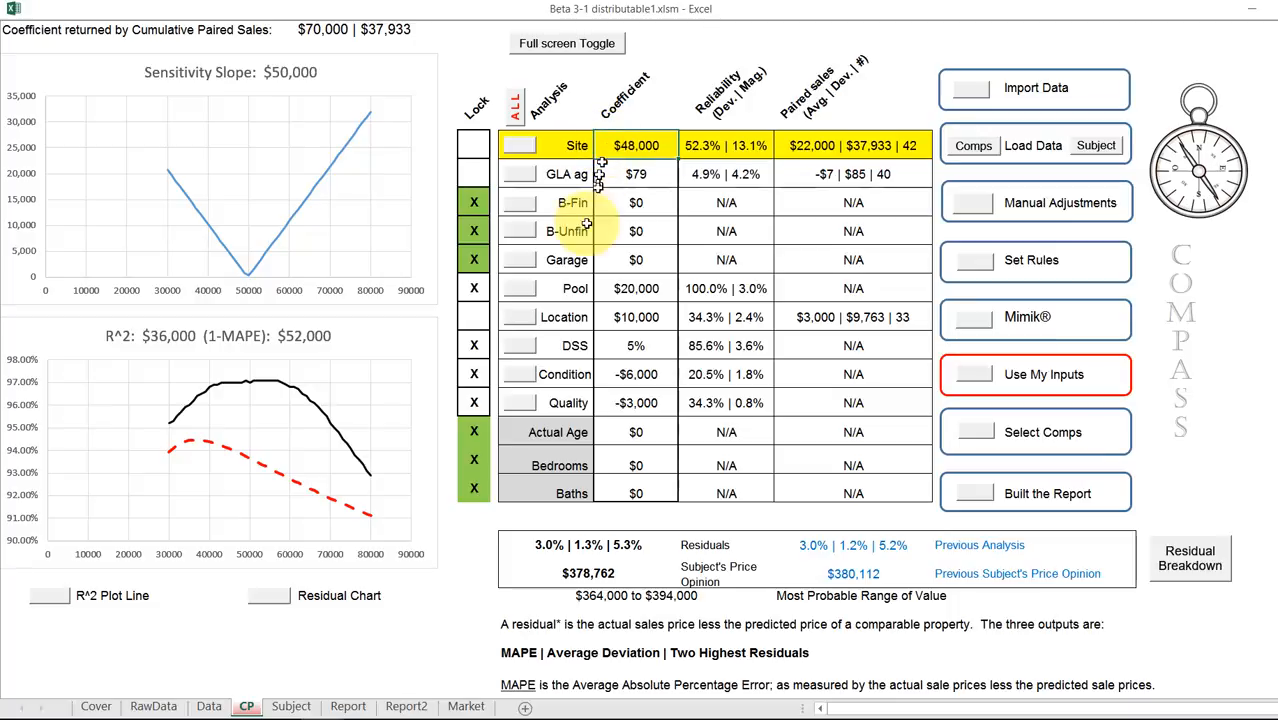
# Run the GLA ag analysis, then set its coefficient to $90 and lock it
pyautogui.click(519, 176)
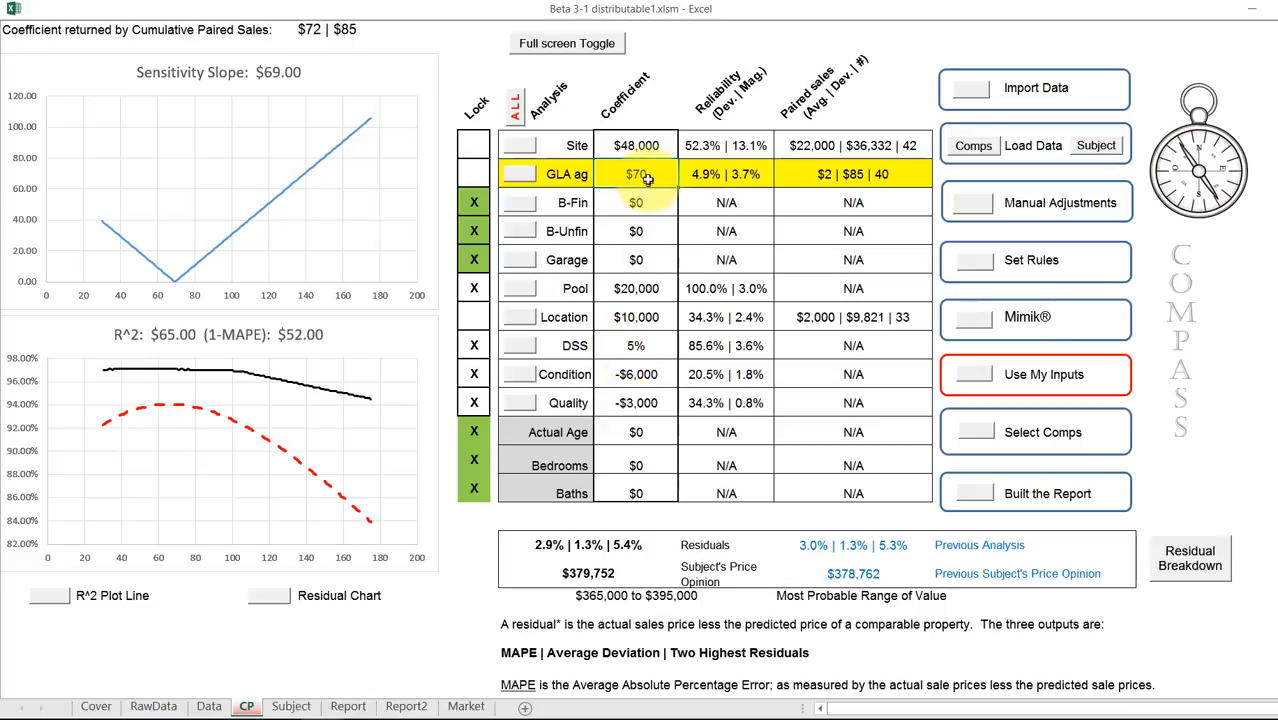
pyautogui.write('90')
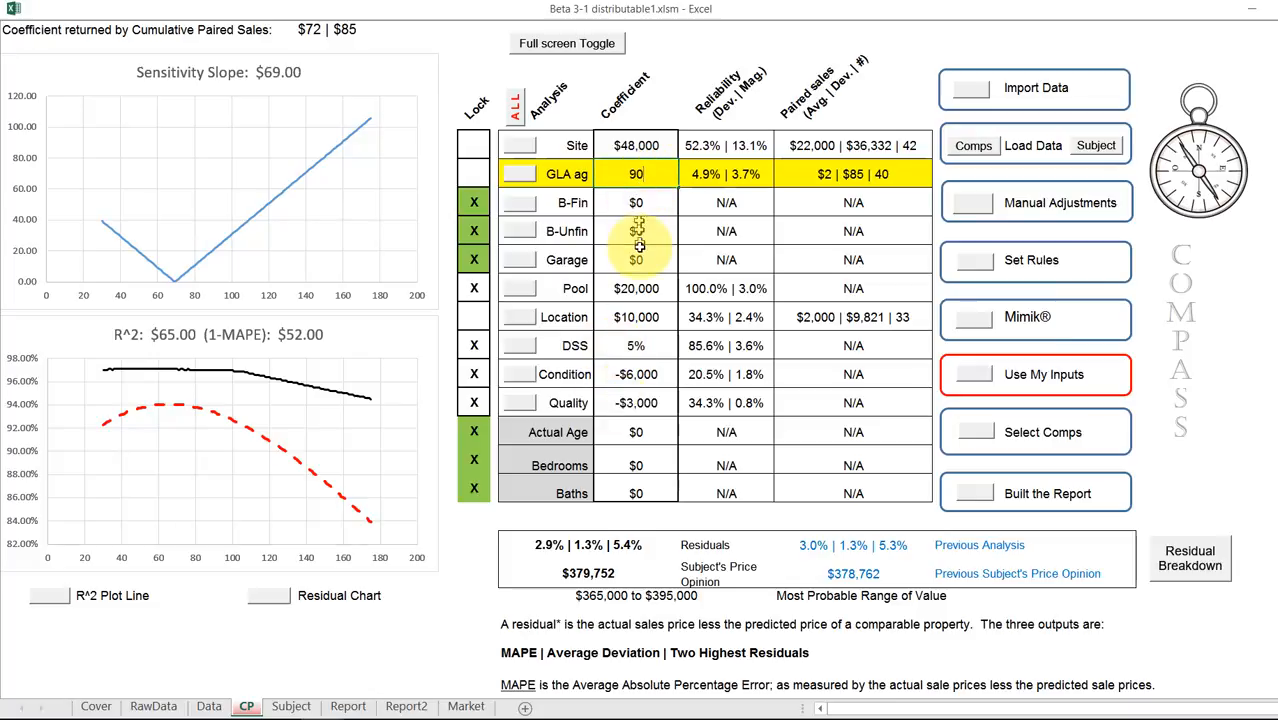
pyautogui.click(639, 254)
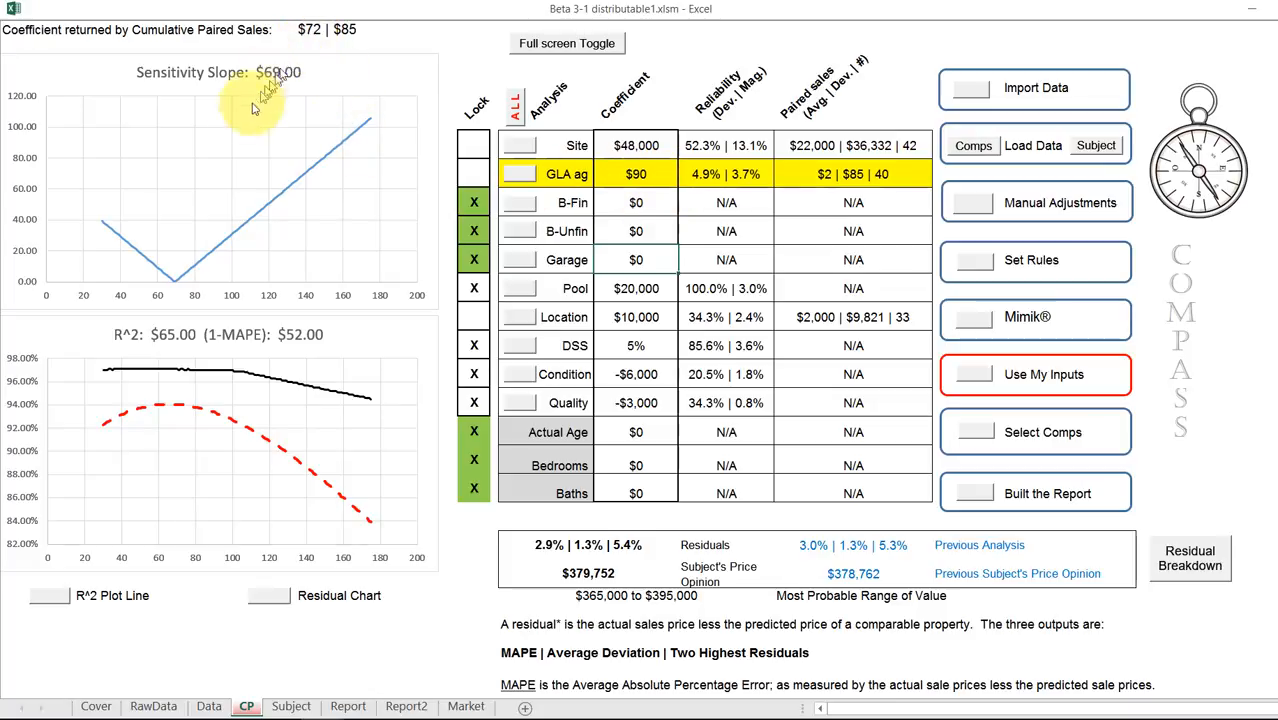
pyautogui.click(474, 174)
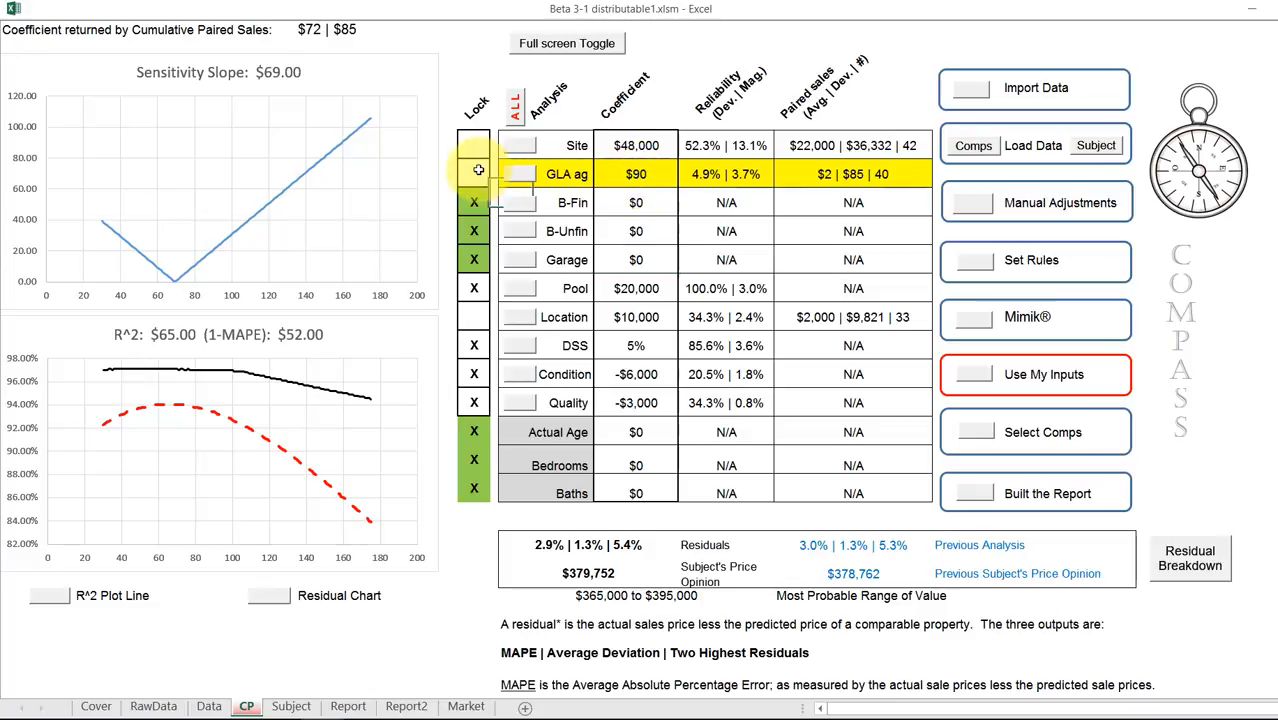
# Unlock and reanalyze Pool, then set its coefficient to $18,000 and lock it
pyautogui.click(466, 288)
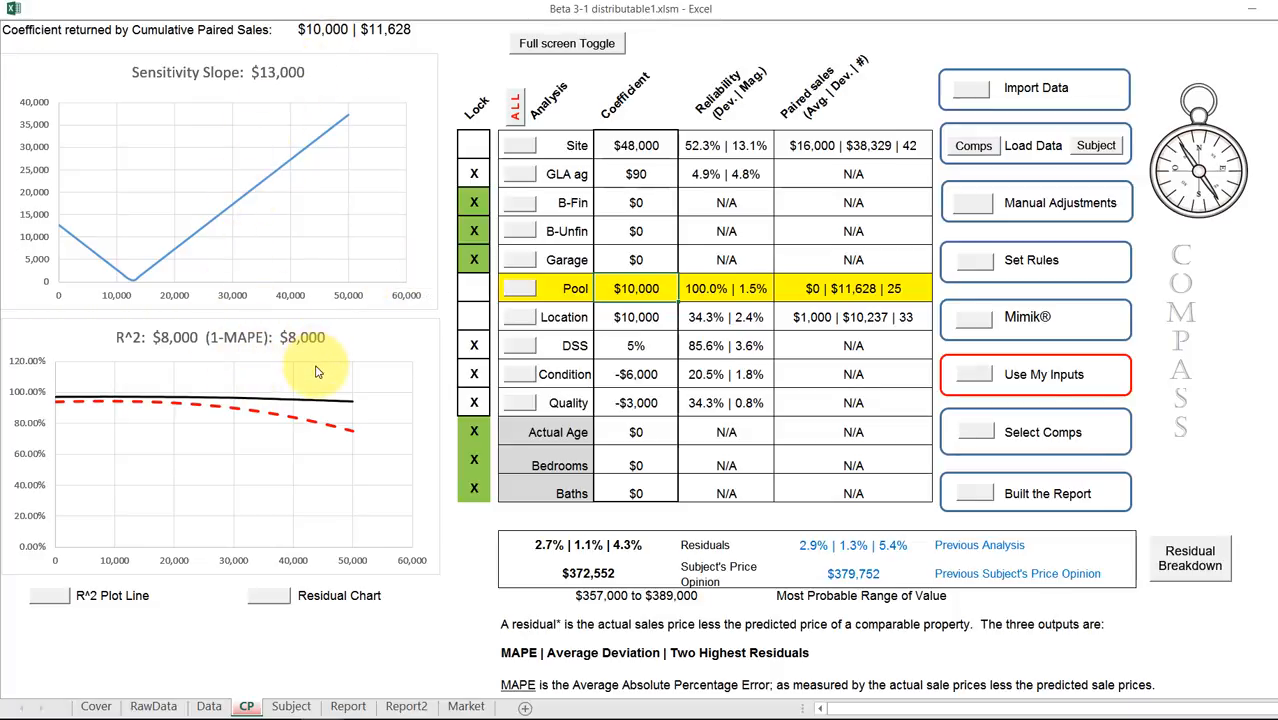
pyautogui.click(634, 291)
pyautogui.write('48,000')
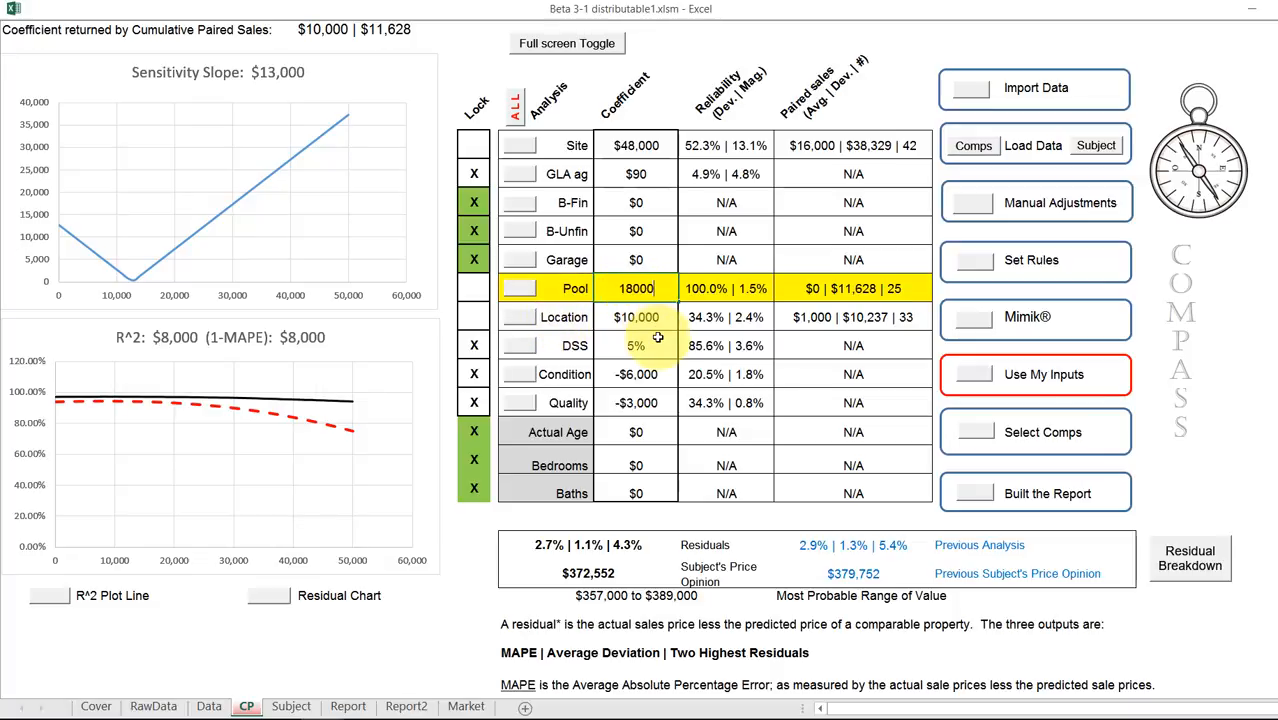
pyautogui.press('Return')
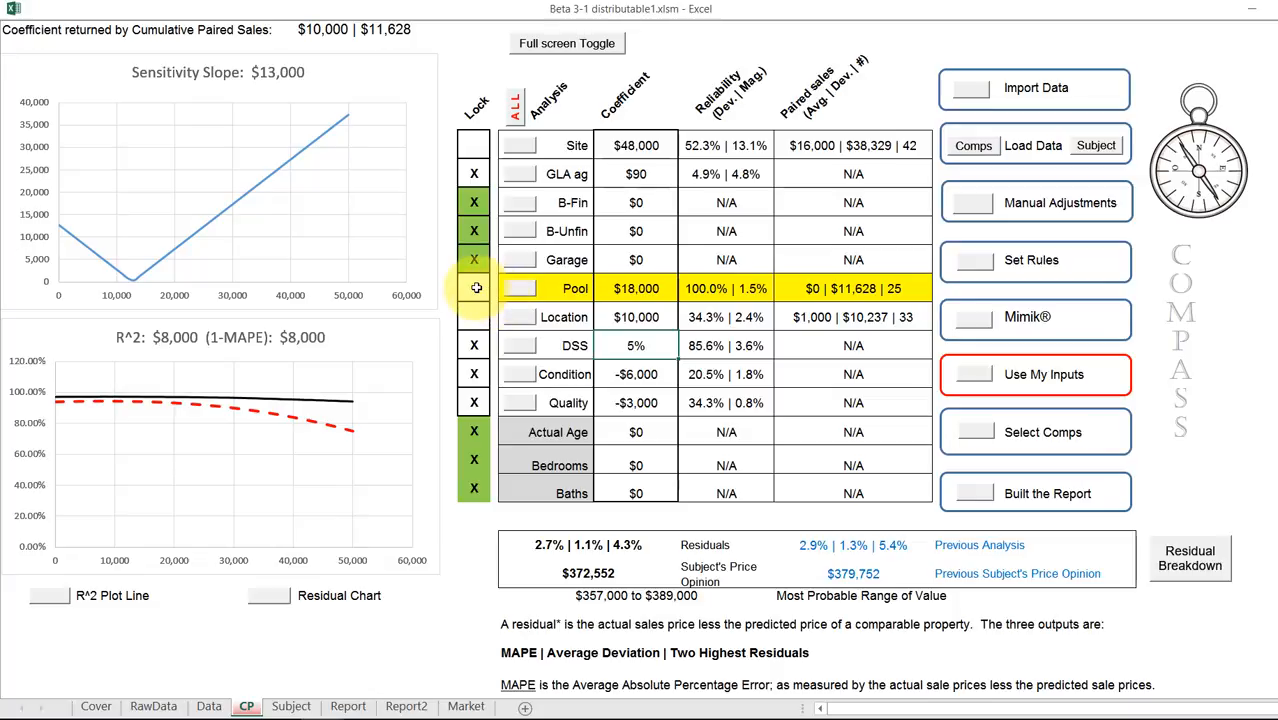
pyautogui.click(476, 288)
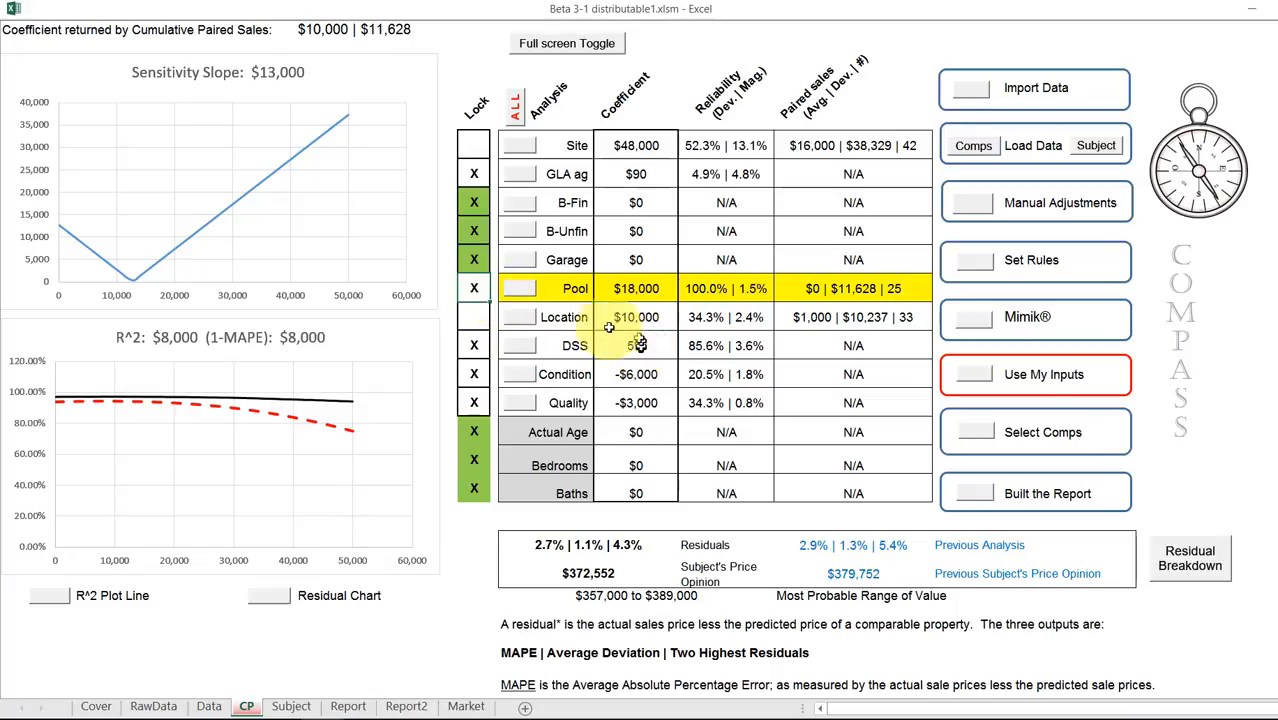
# Rerun the Location analysis and set its coefficient to $10,000, leaving it unlocked
pyautogui.click(521, 320)
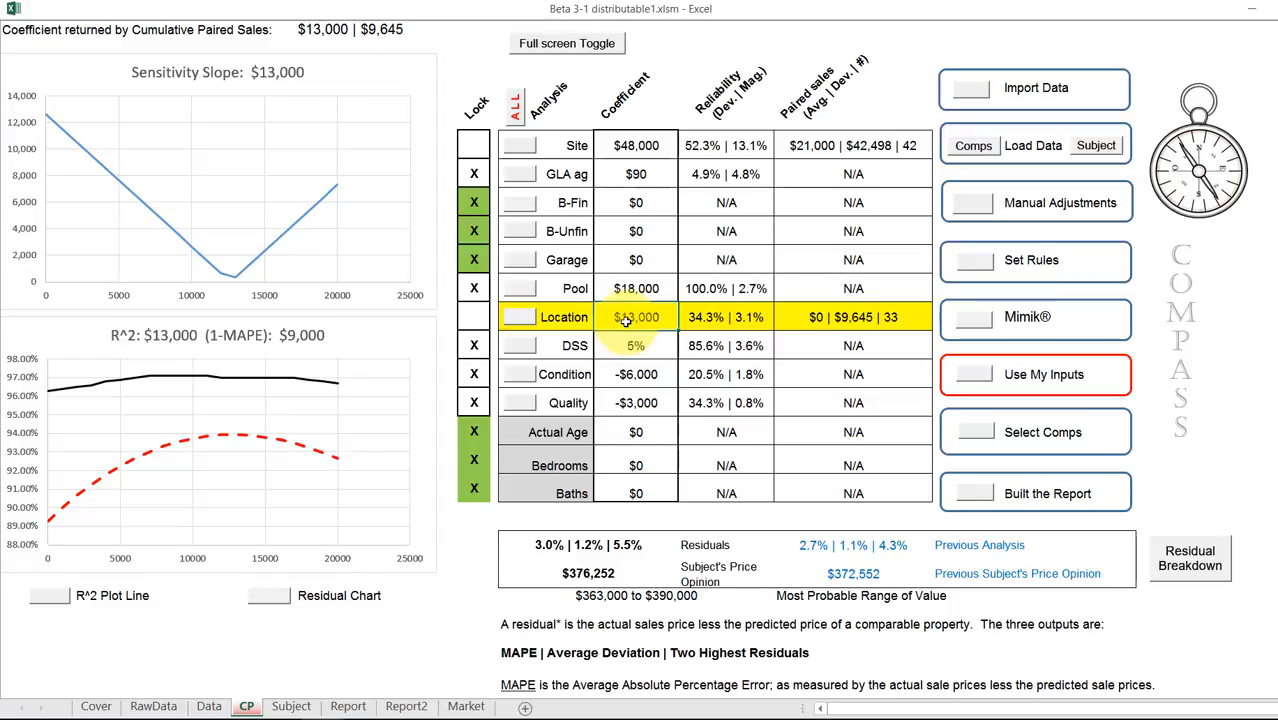
pyautogui.write('10,000')
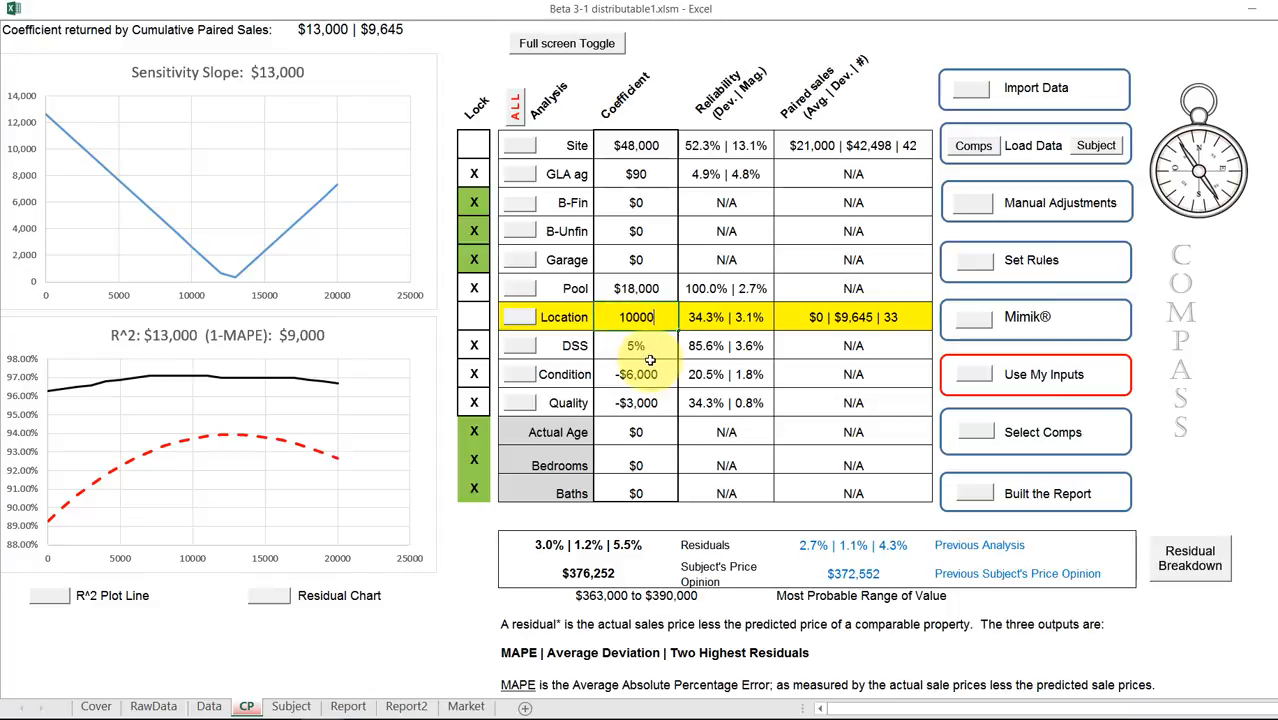
pyautogui.press('Return')
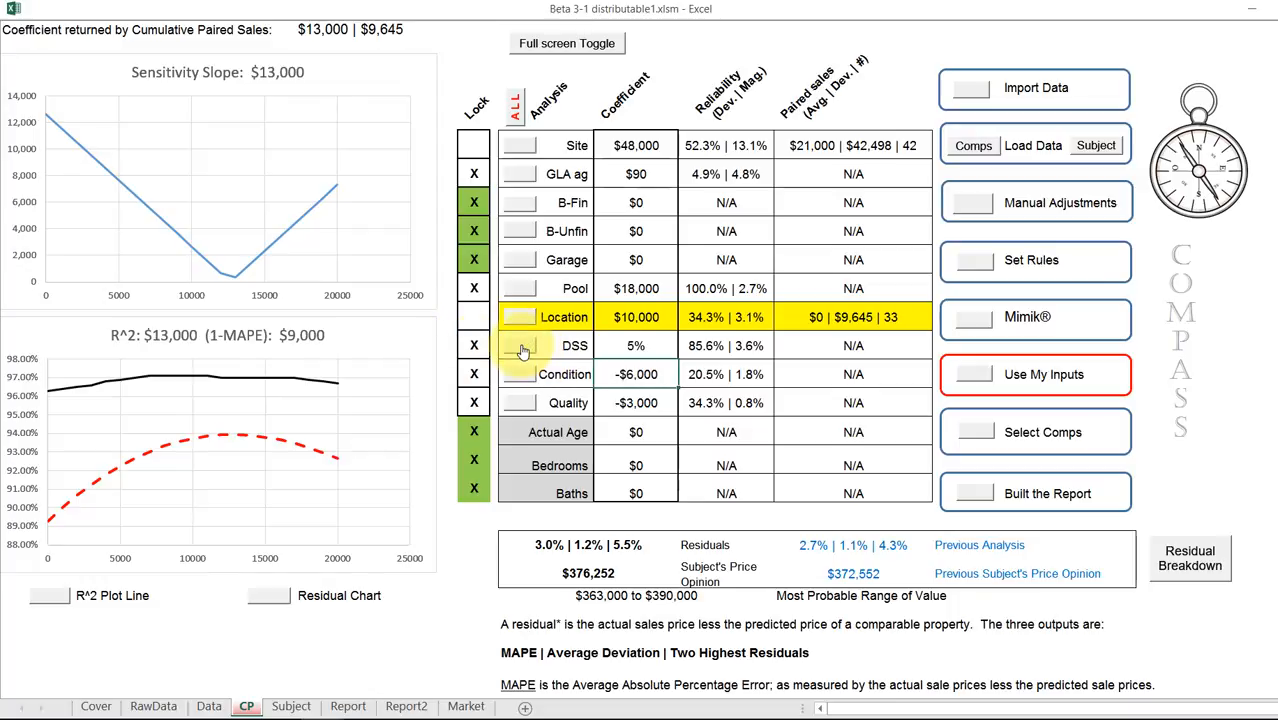
# Unlock DSS and rerun its analysis, then set its coefficient to 4% and lock it
pyautogui.click(476, 345)
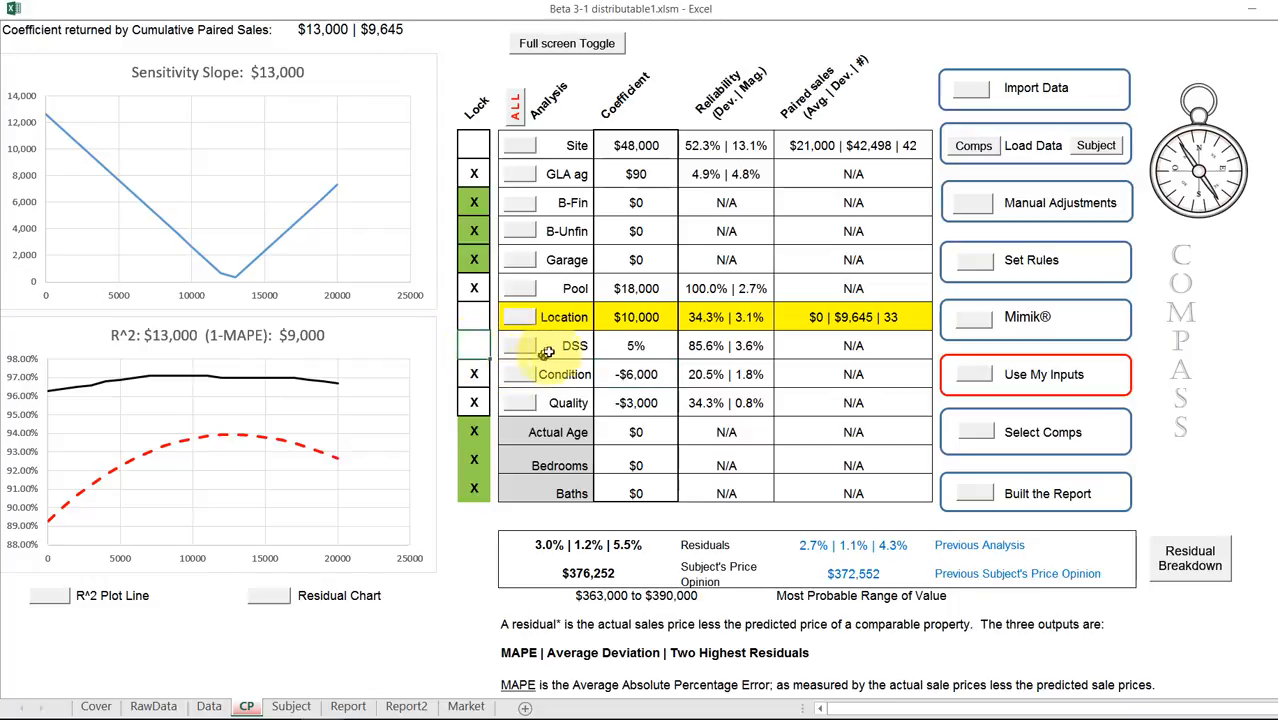
pyautogui.click(546, 352)
pyautogui.click(676, 418)
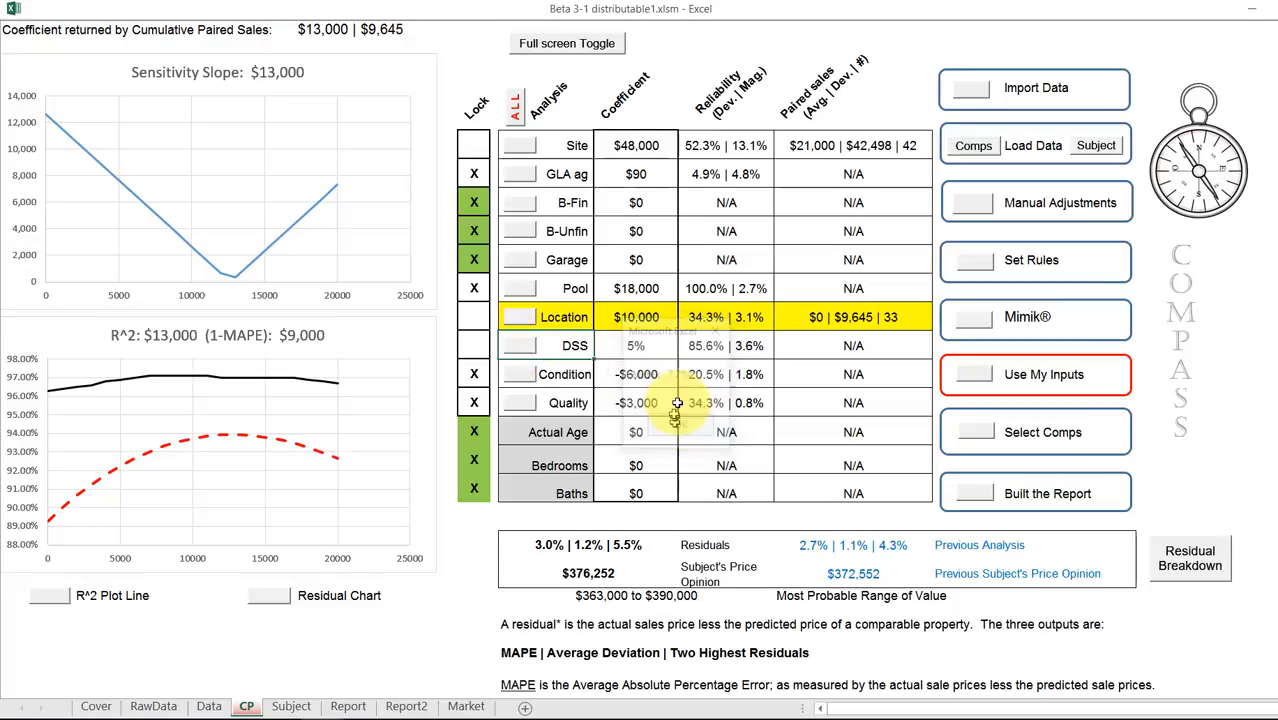
pyautogui.click(522, 348)
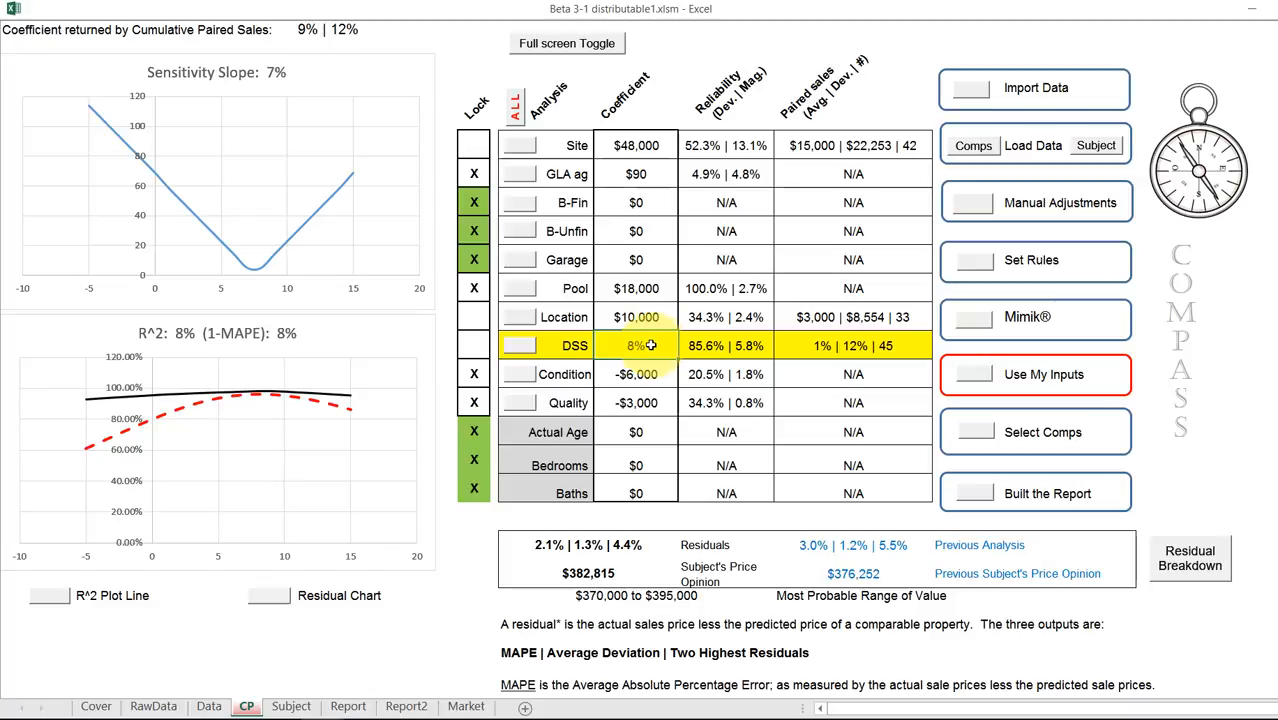
pyautogui.click(722, 374)
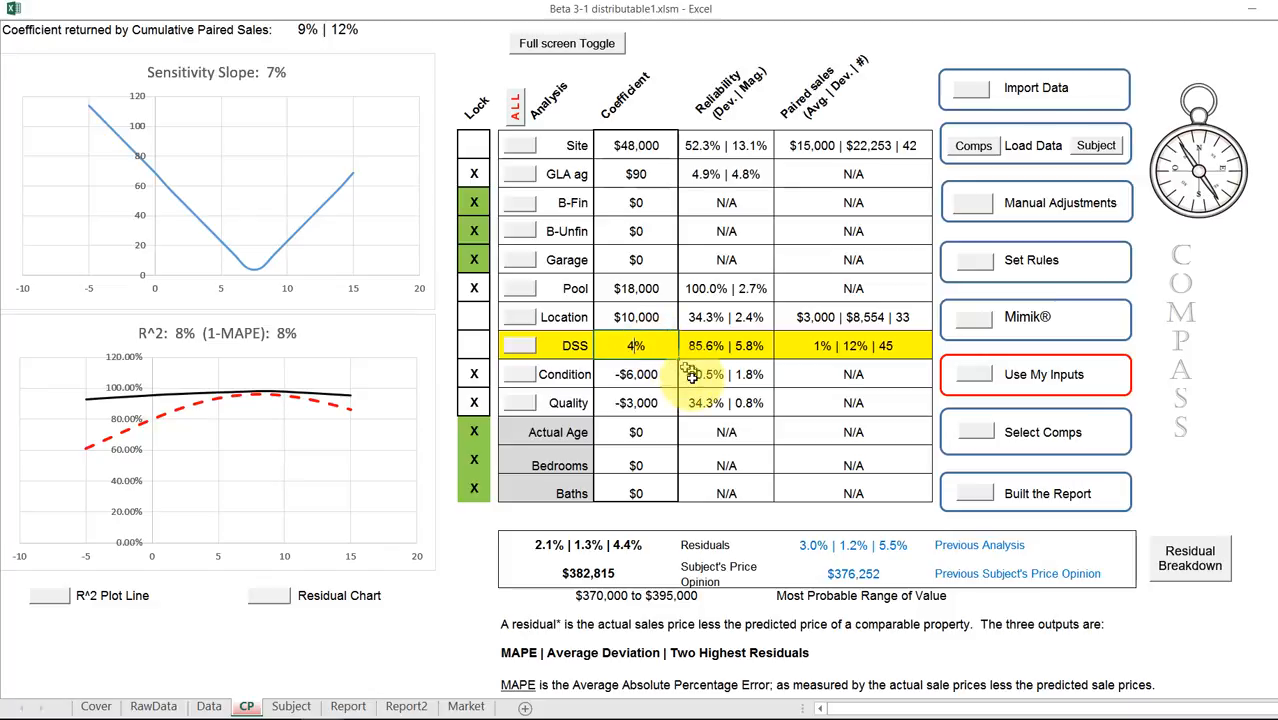
pyautogui.click(477, 345)
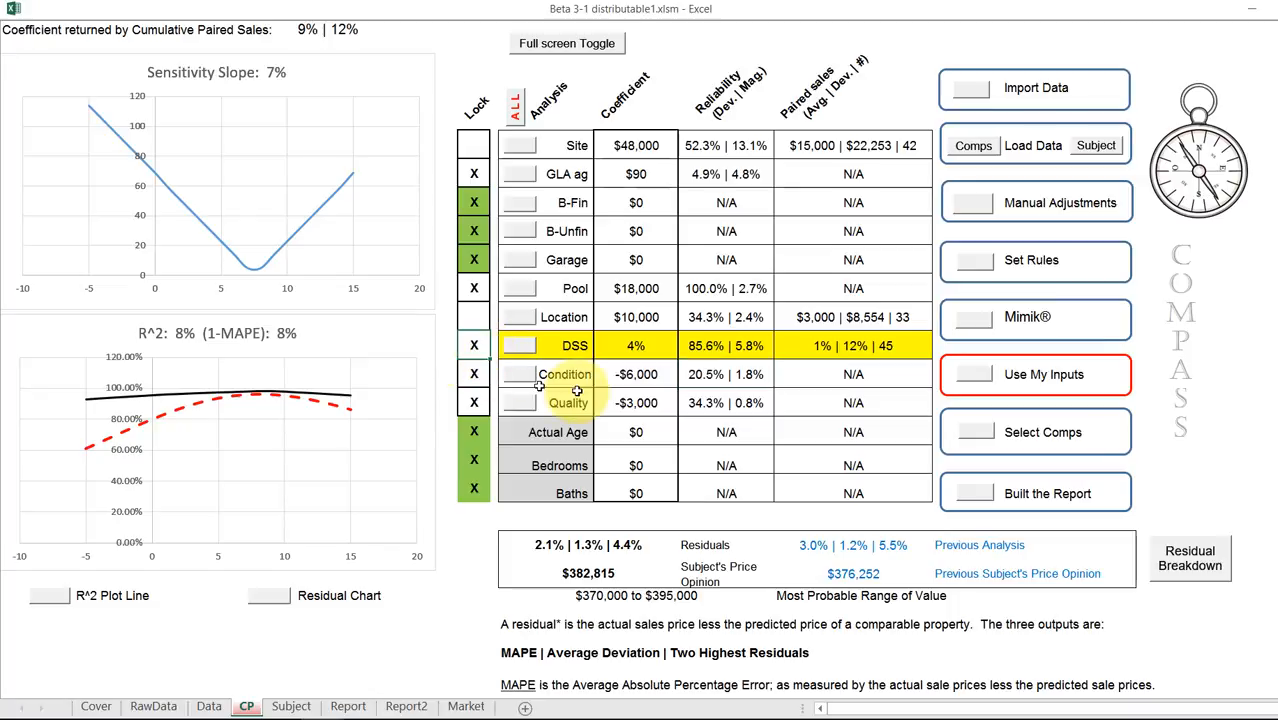
# Unlock Condition and rerun its analysis, then set its coefficient to -$8,000
pyautogui.click(477, 373)
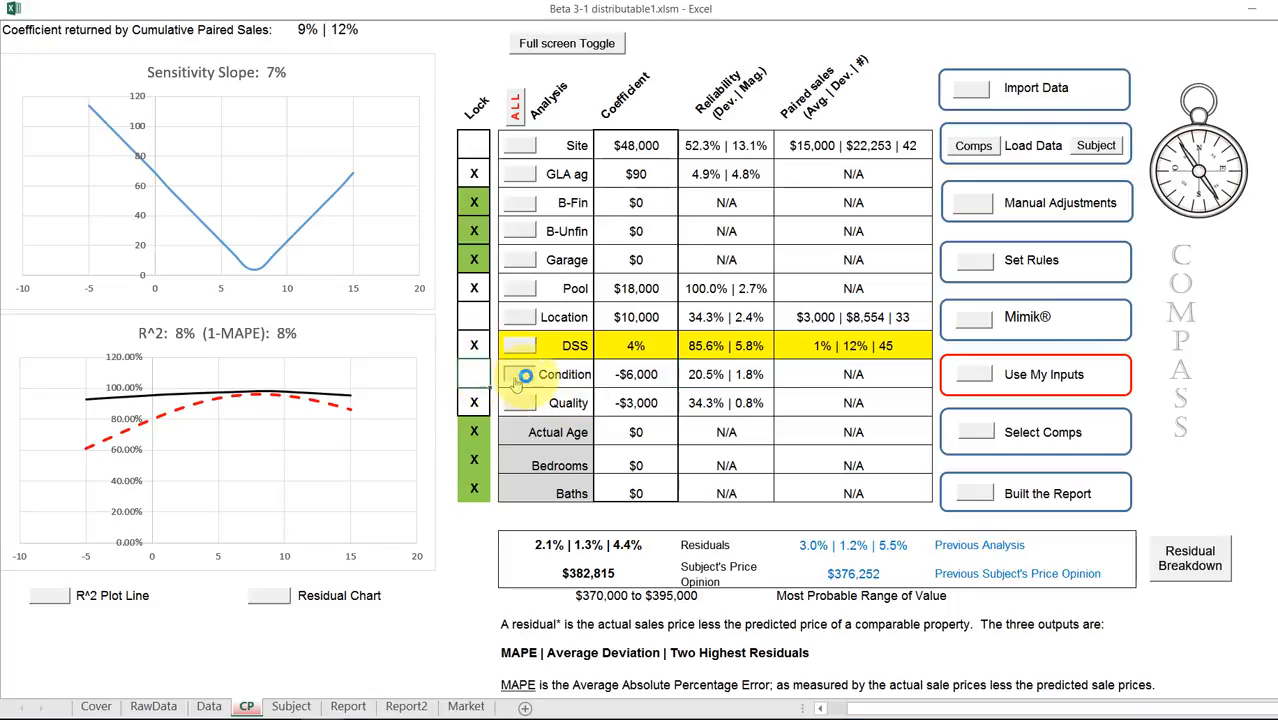
pyautogui.click(667, 404)
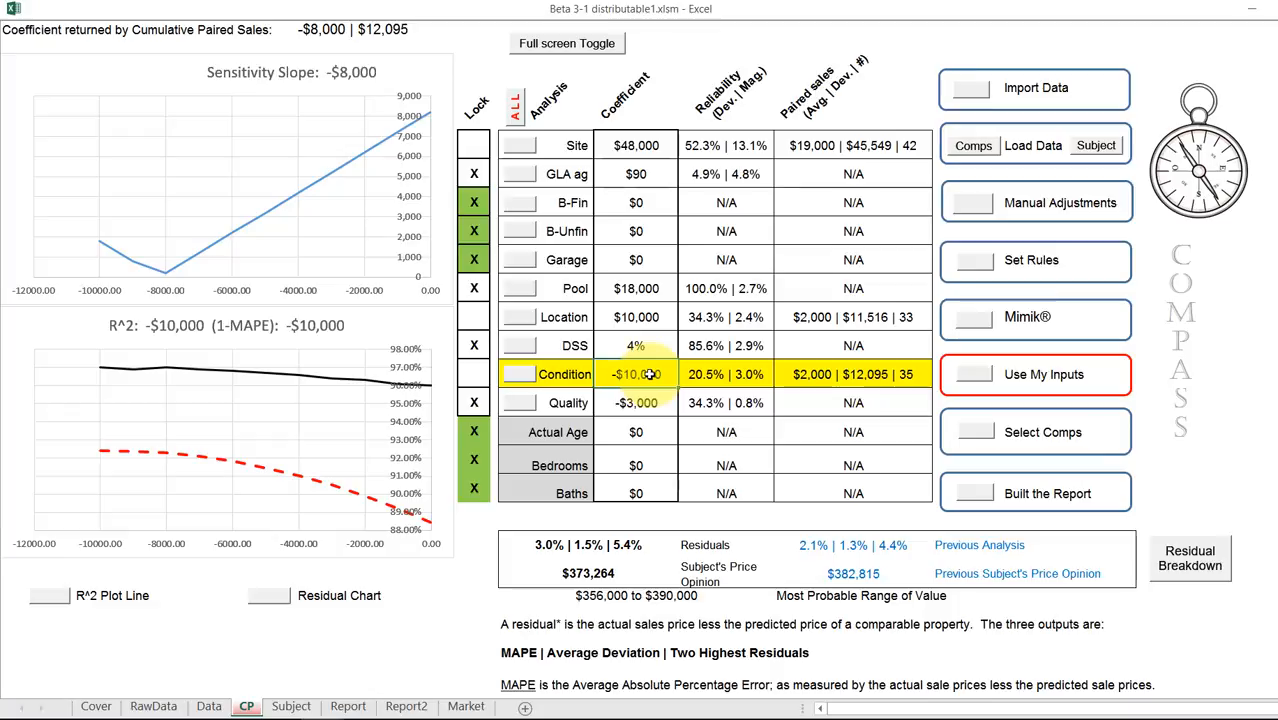
pyautogui.write('-$')
pyautogui.write('8,000')
pyautogui.press('Return')
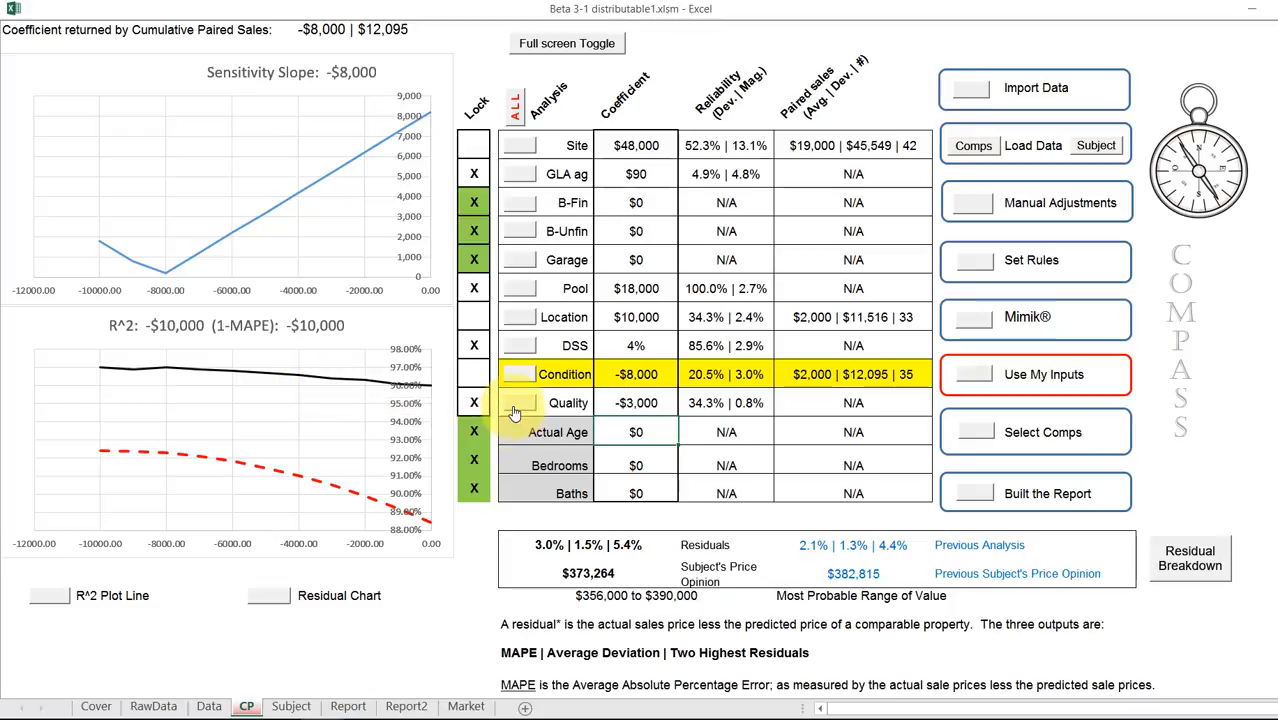
# Unlock and reanalyze Quality, lock its coefficient at -$3,000, and recalculate the results with the entered inputs
pyautogui.click(474, 402)
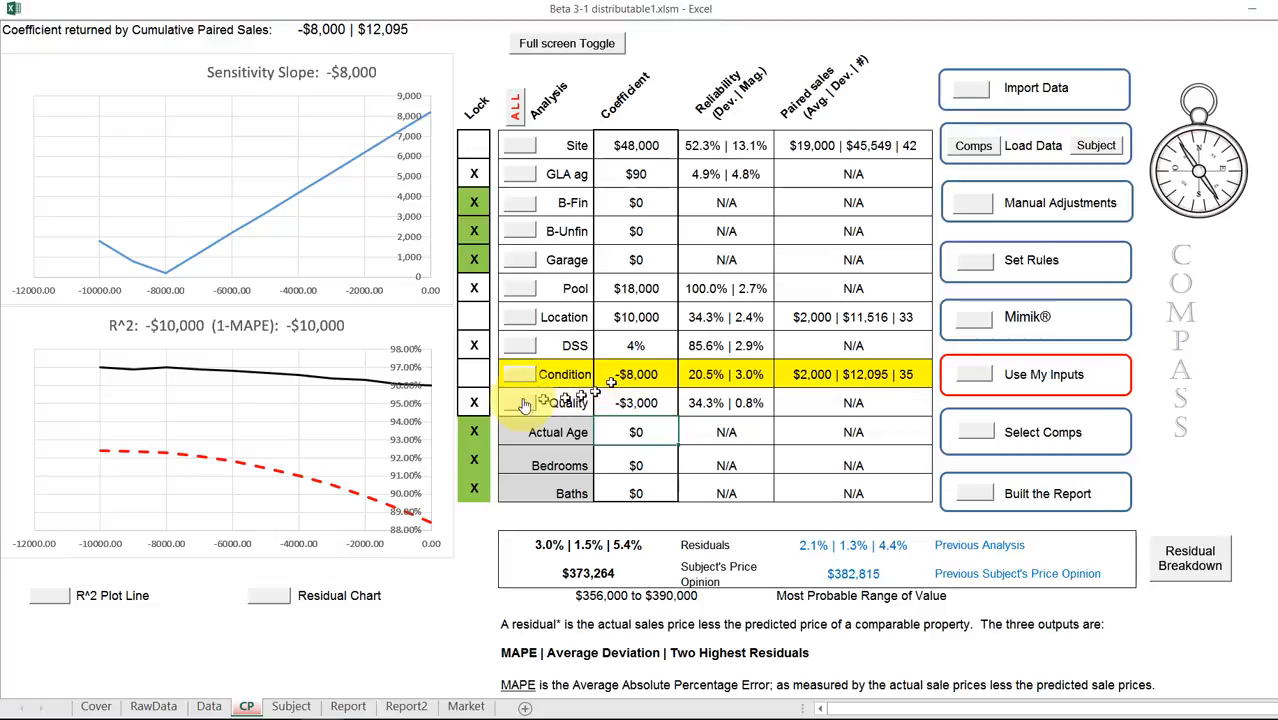
pyautogui.click(473, 399)
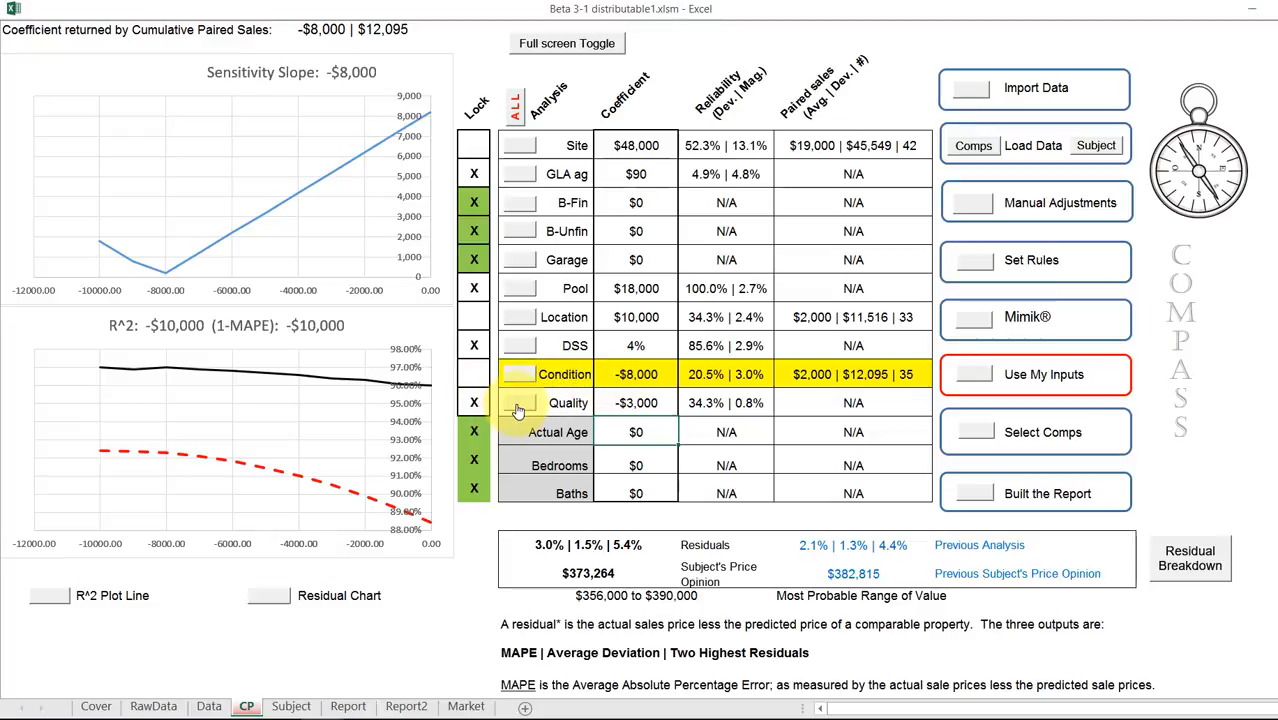
pyautogui.click(473, 402)
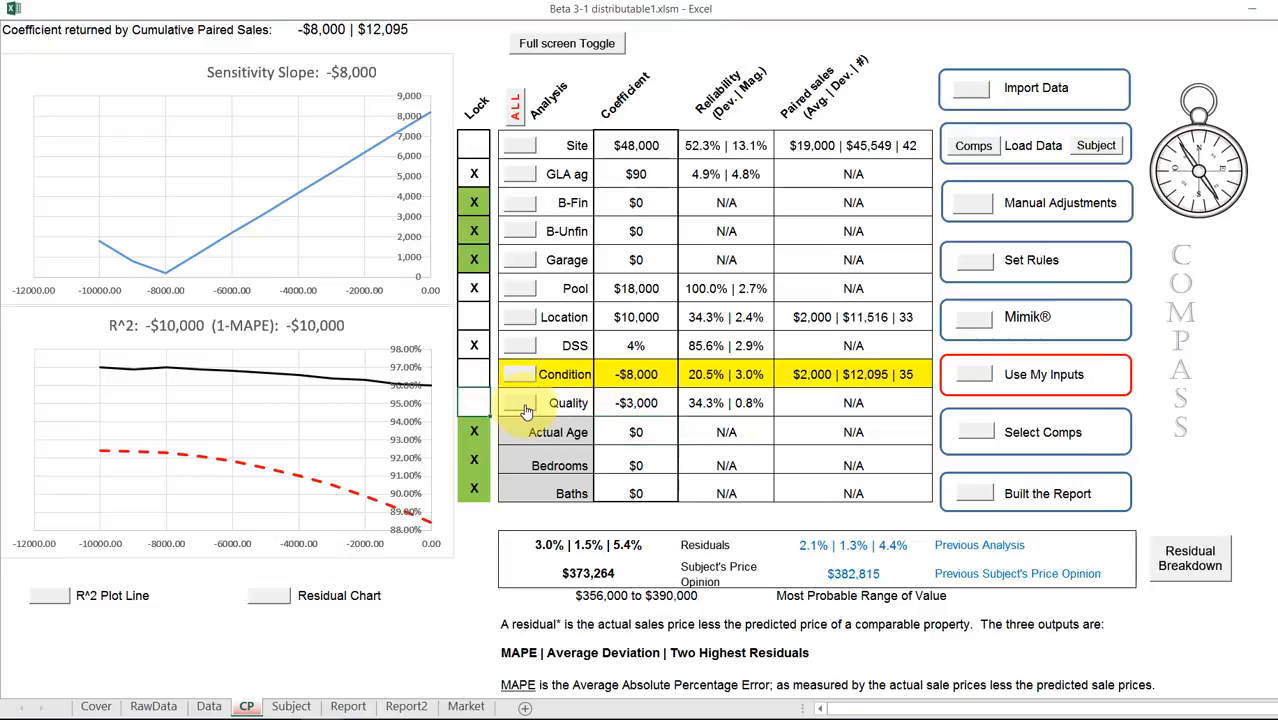
pyautogui.click(561, 404)
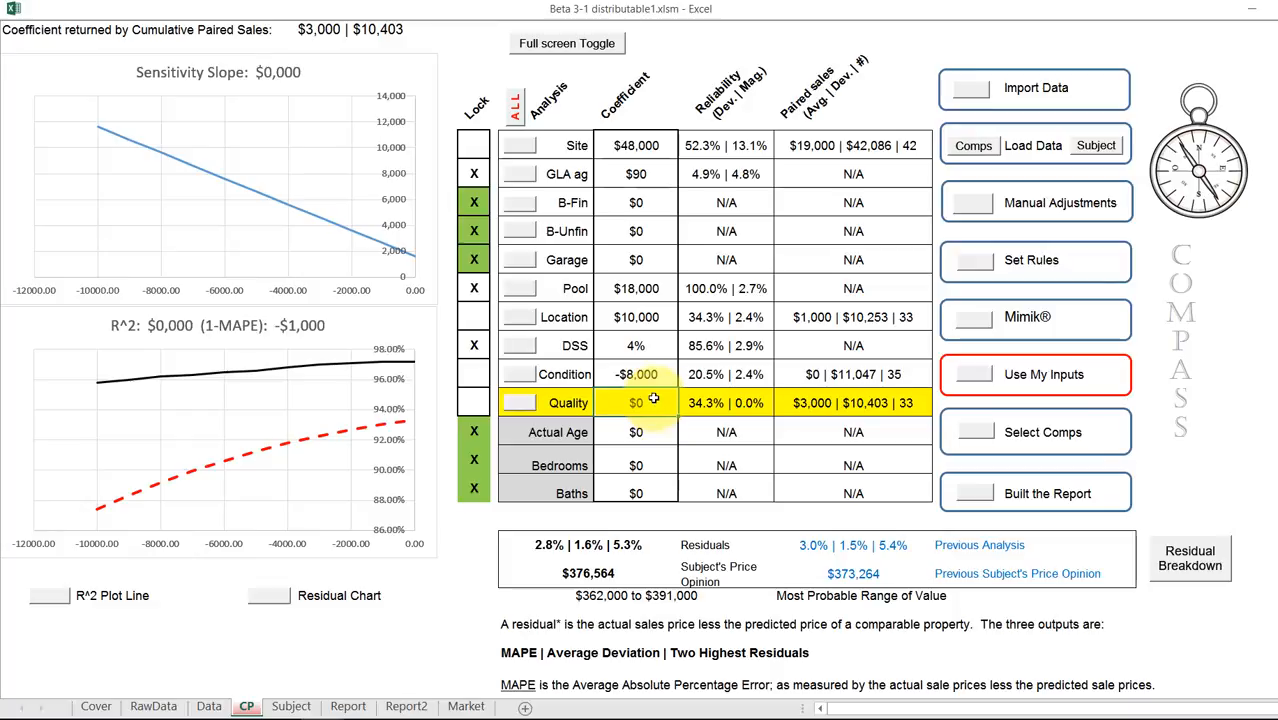
pyautogui.write('-$')
pyautogui.write('3,0000')
pyautogui.click(652, 440)
pyautogui.click(474, 401)
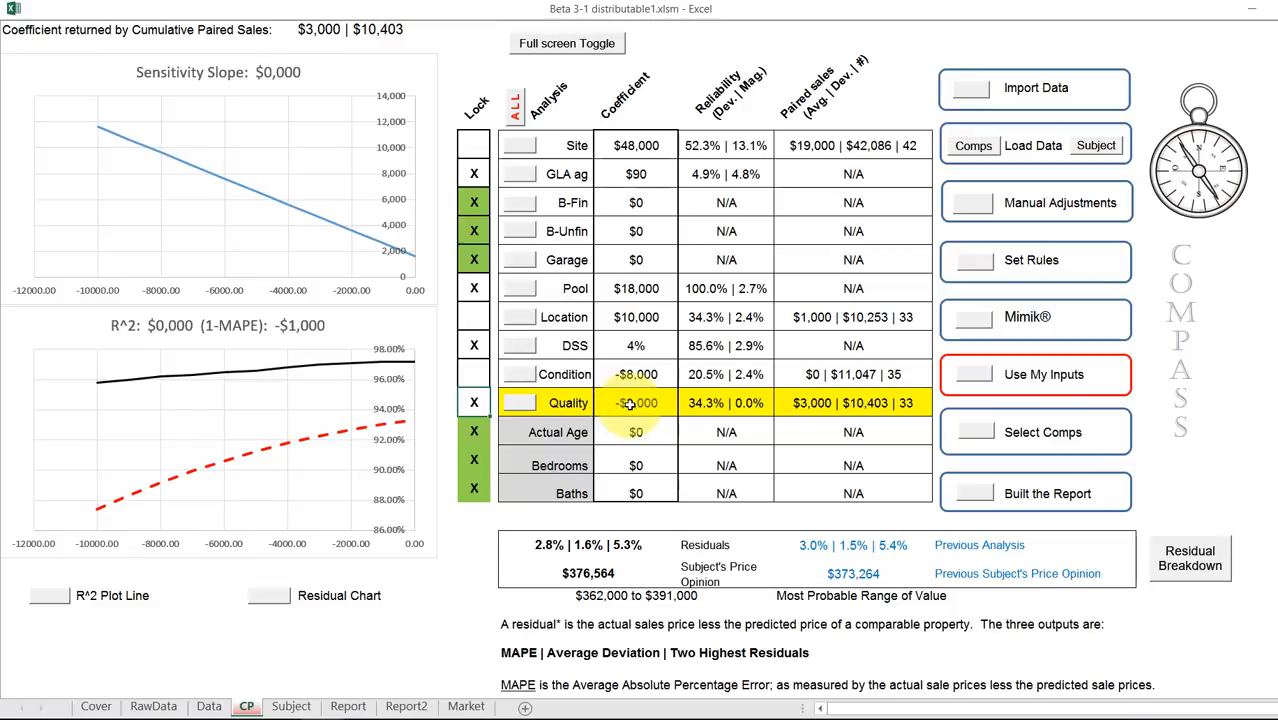
pyautogui.click(980, 379)
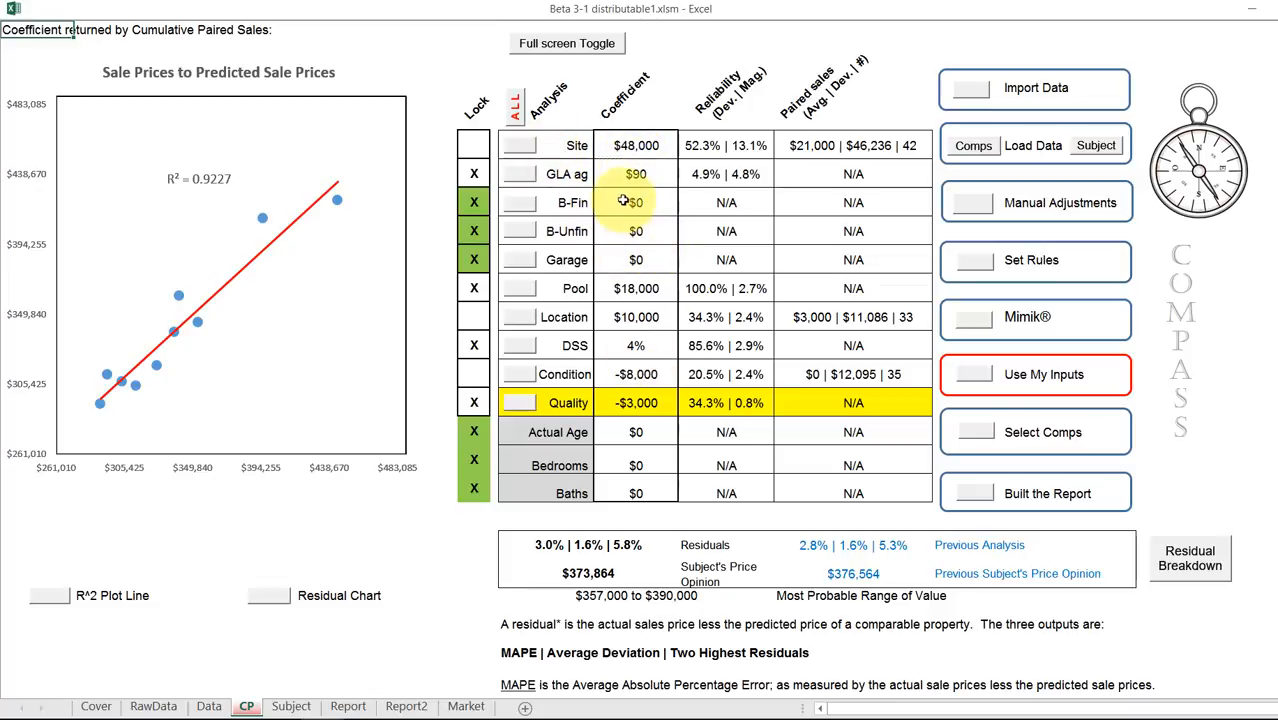
# Unlock GLA ag and rerun its analysis, then restore the $90 coefficient and lock it again
pyautogui.click(472, 171)
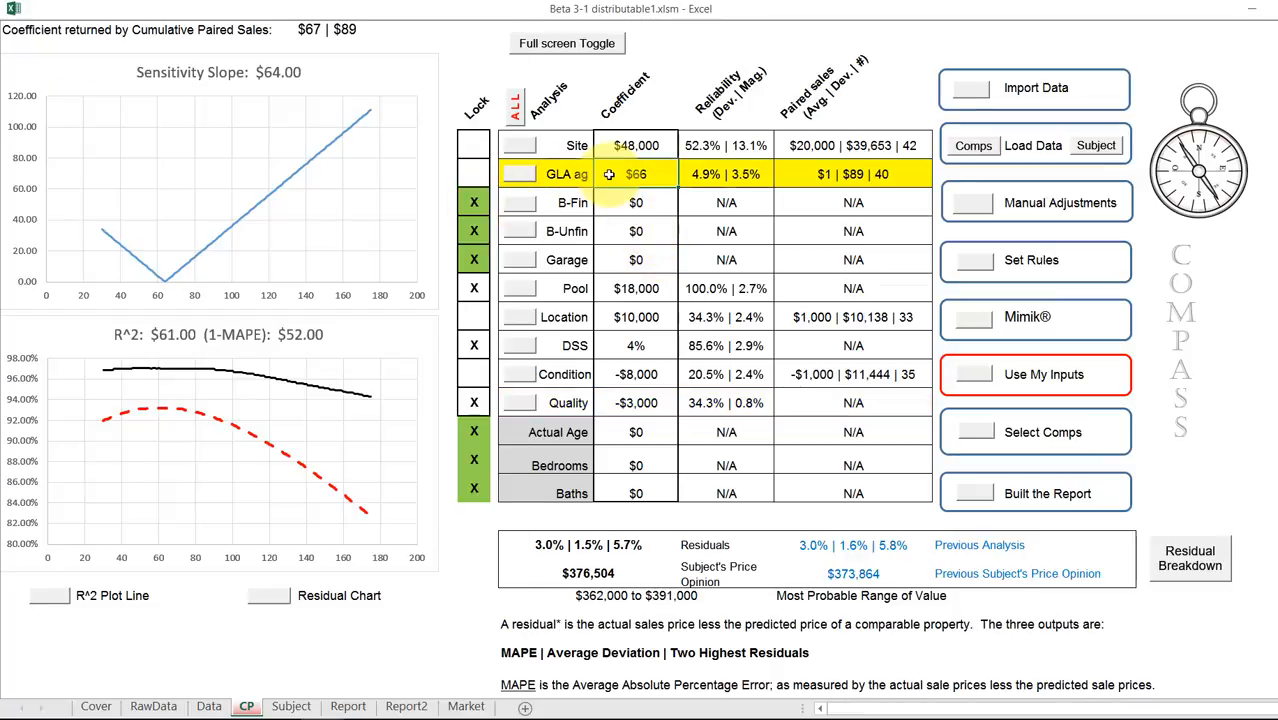
pyautogui.write('90')
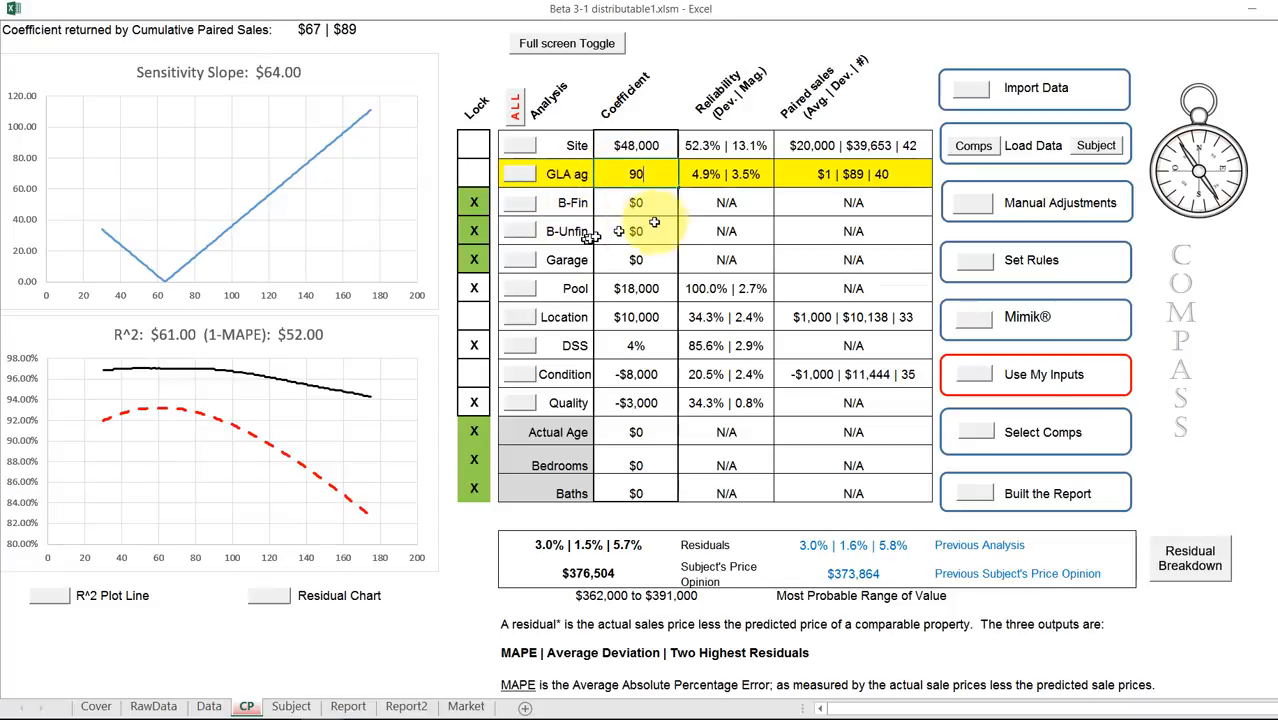
pyautogui.click(653, 223)
pyautogui.click(472, 173)
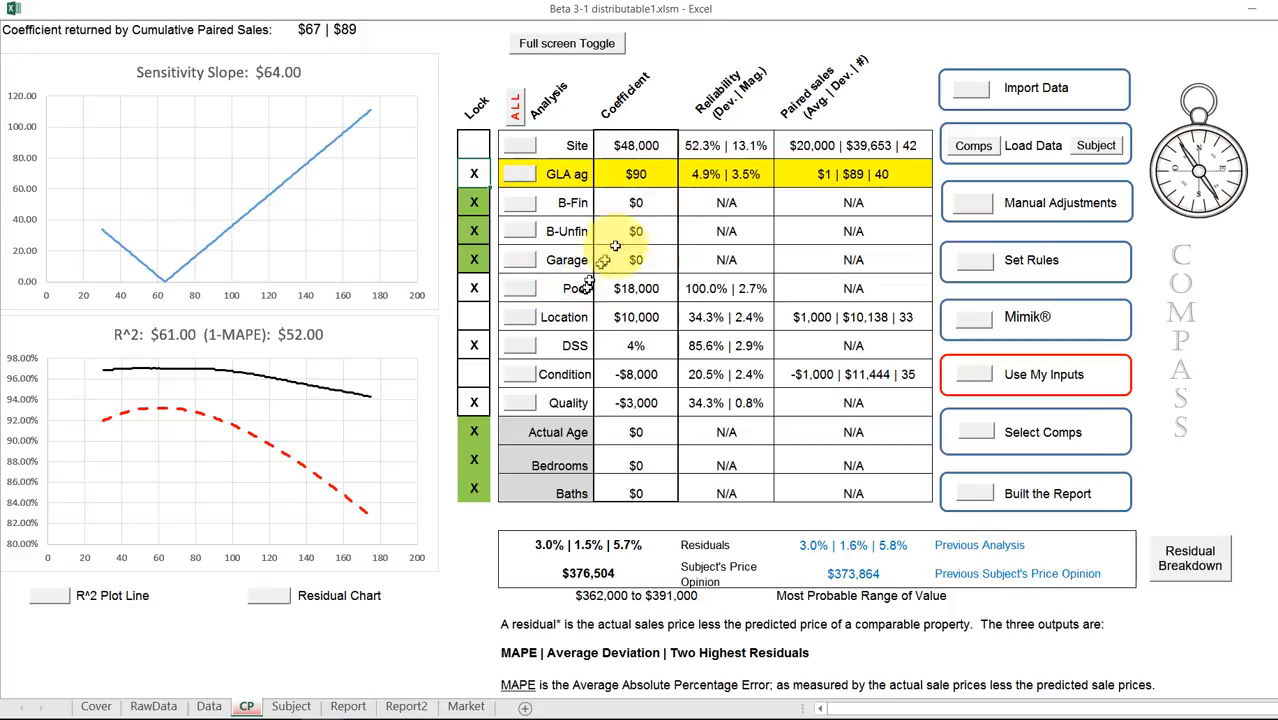
# Unlock Pool and rerun its analysis, then set its coefficient to $20,000 and lock it
pyautogui.click(488, 289)
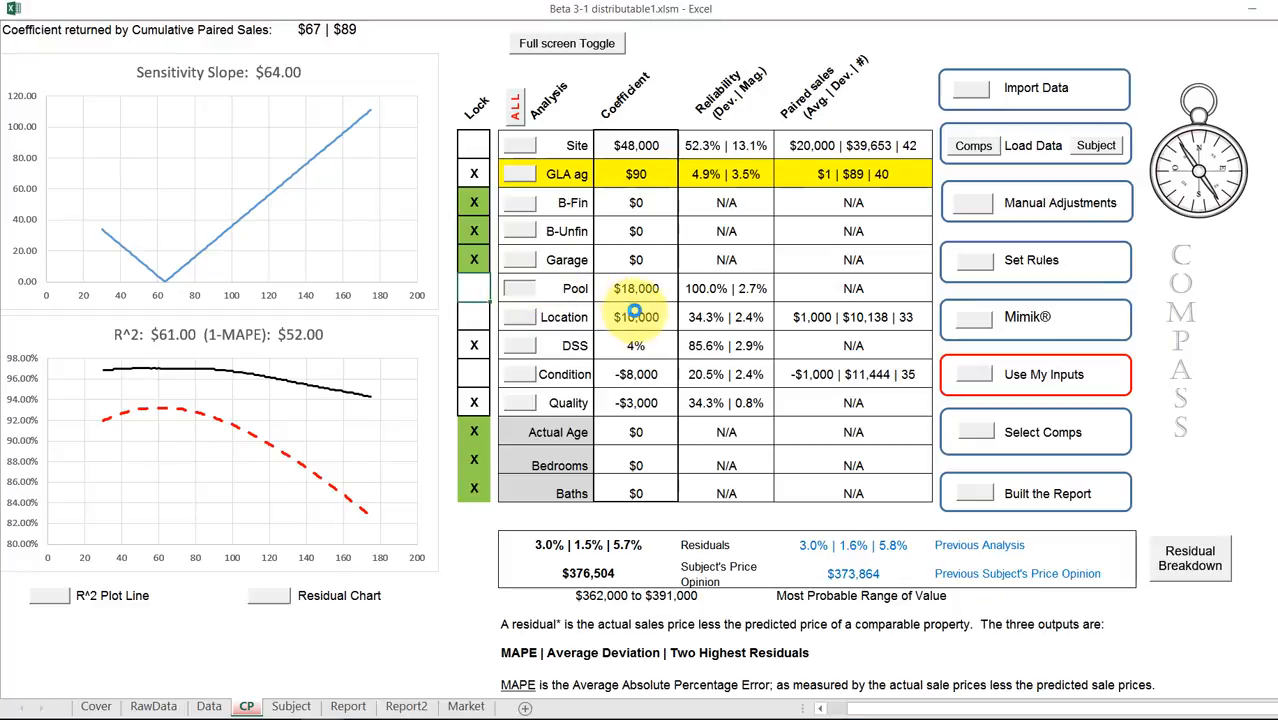
pyautogui.click(657, 298)
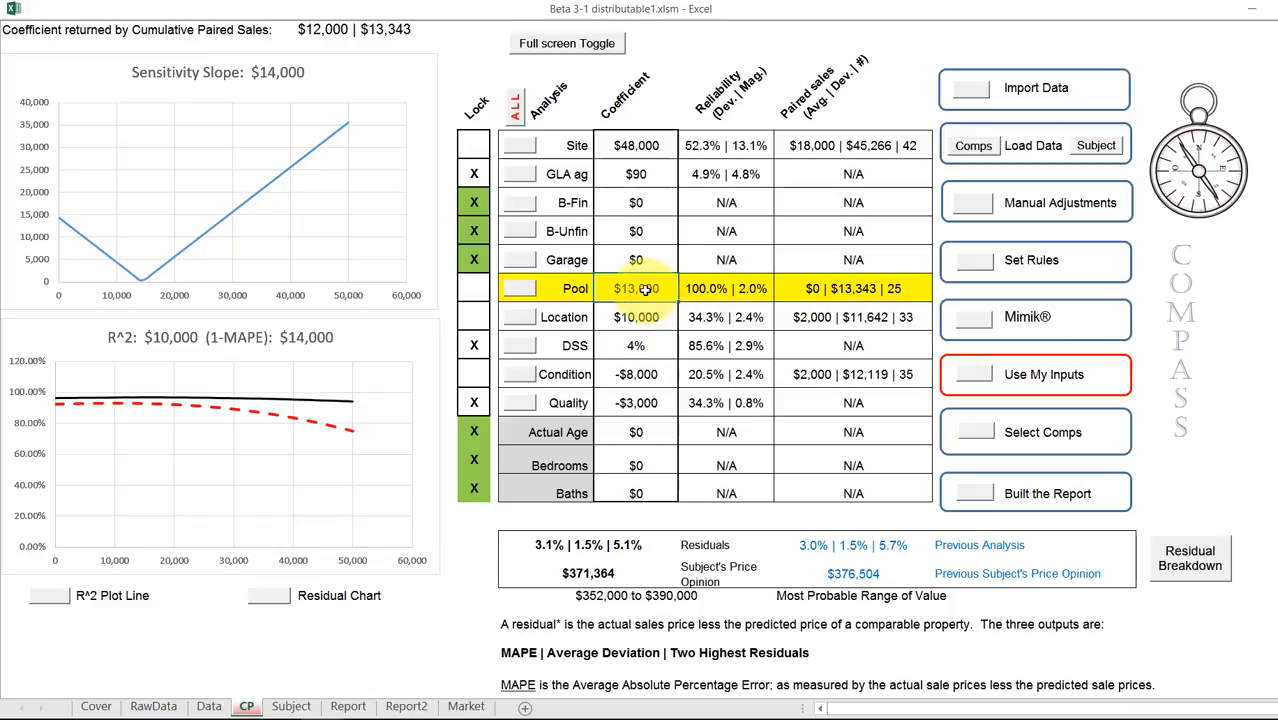
pyautogui.write('20')
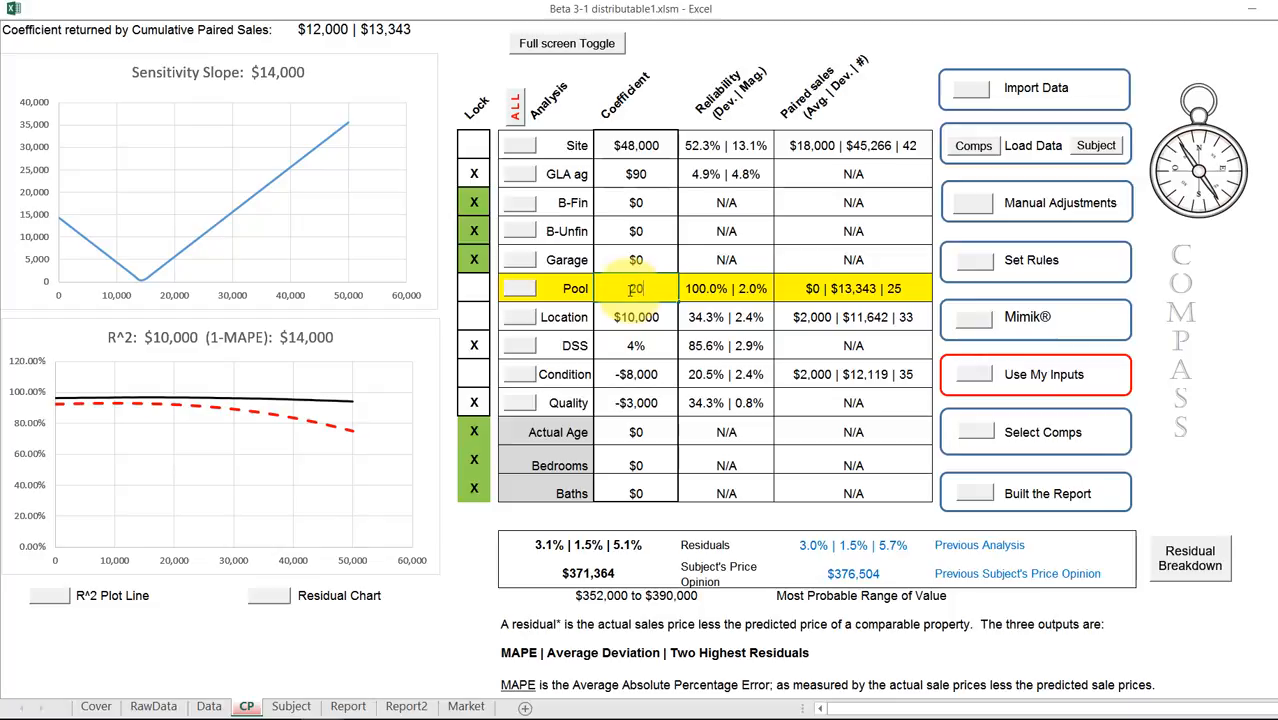
pyautogui.write(',000')
pyautogui.press('Return')
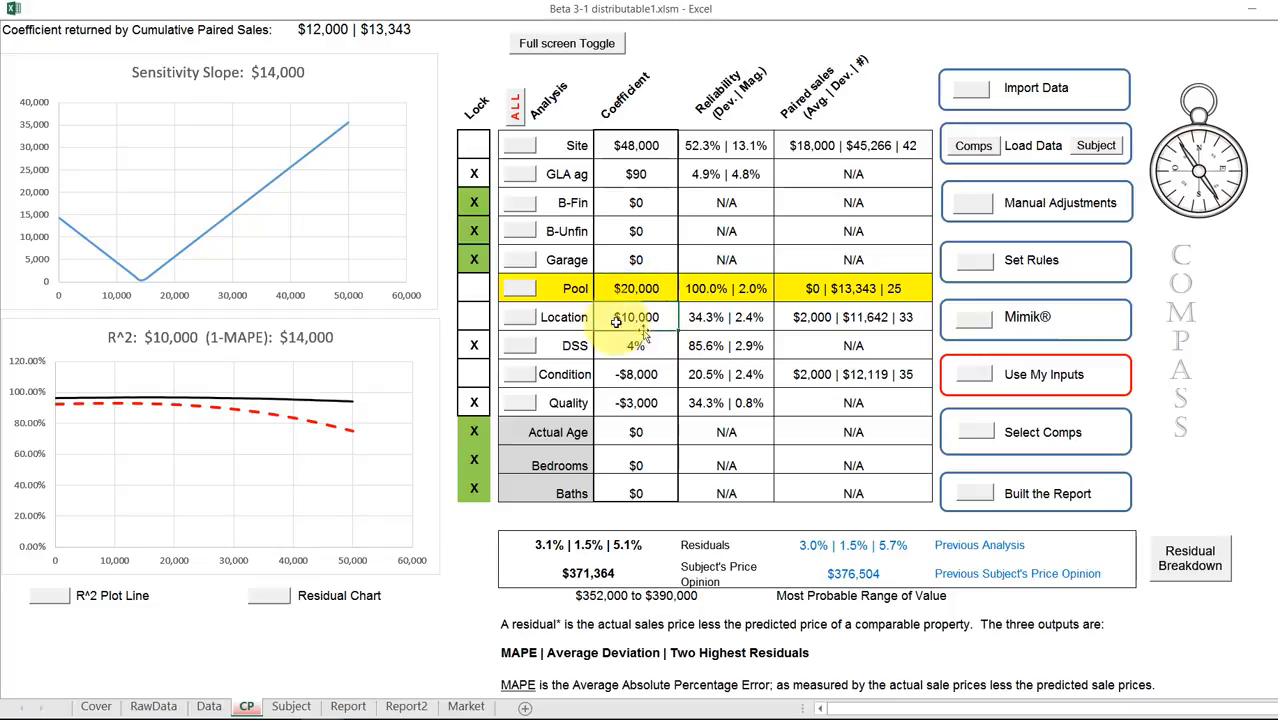
pyautogui.click(478, 289)
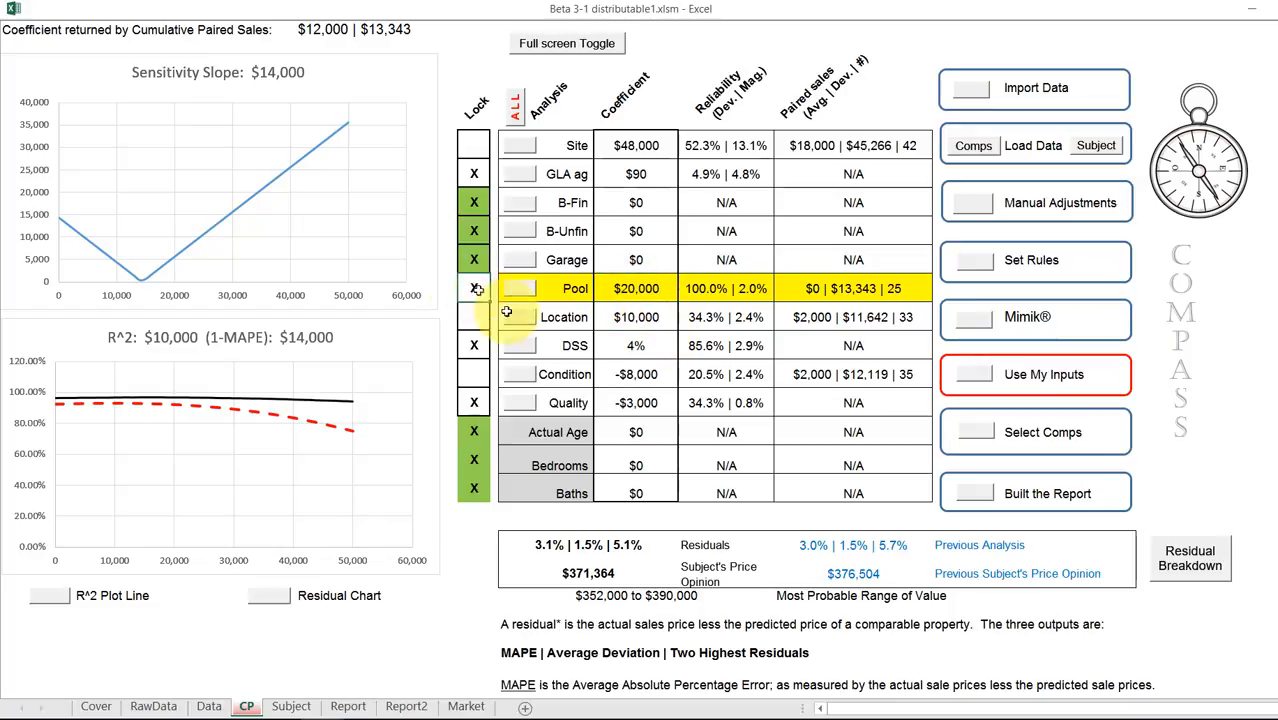
# Unlock DSS and rerun its analysis, then set its coefficient to 4% and lock it again
pyautogui.click(476, 345)
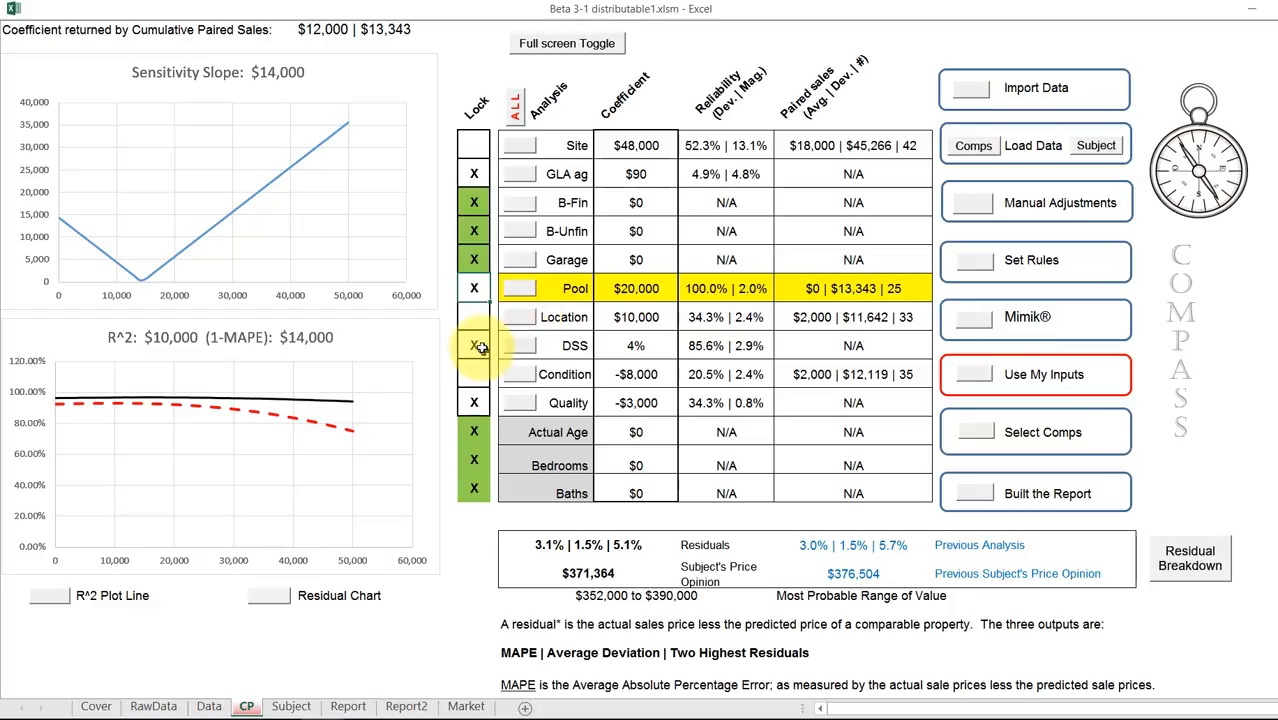
pyautogui.click(653, 356)
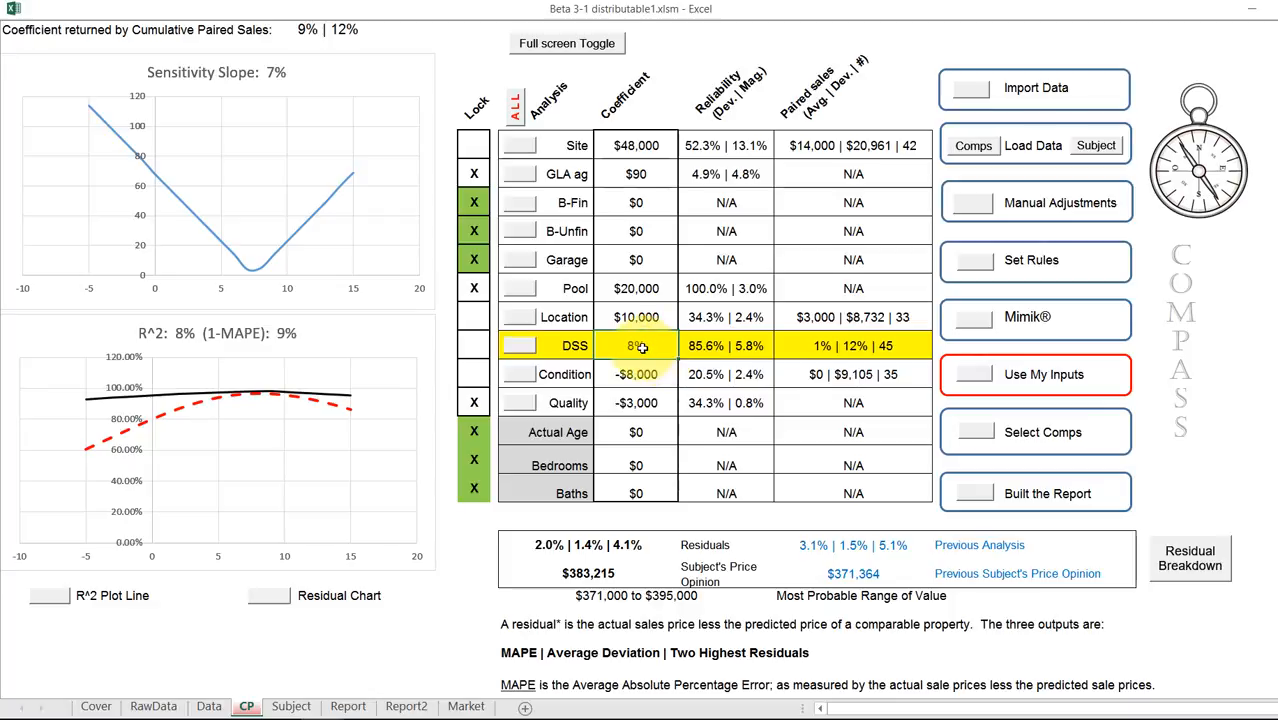
pyautogui.click(640, 346)
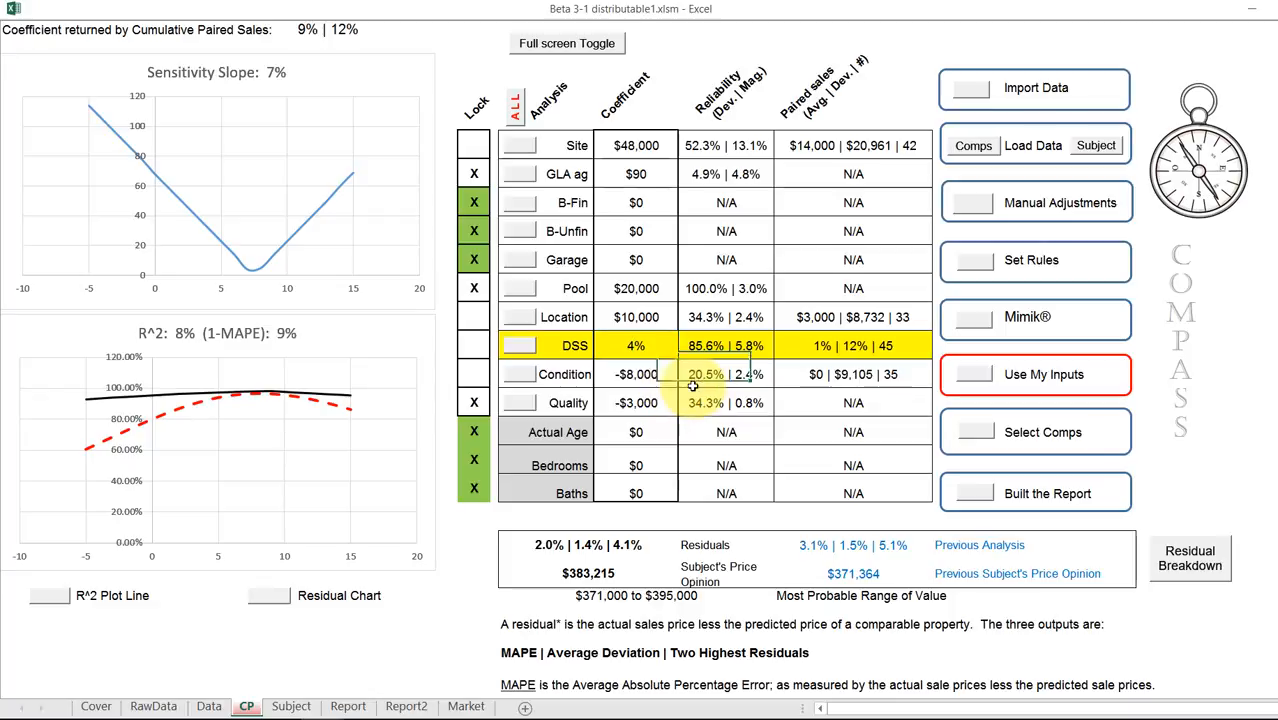
pyautogui.click(470, 349)
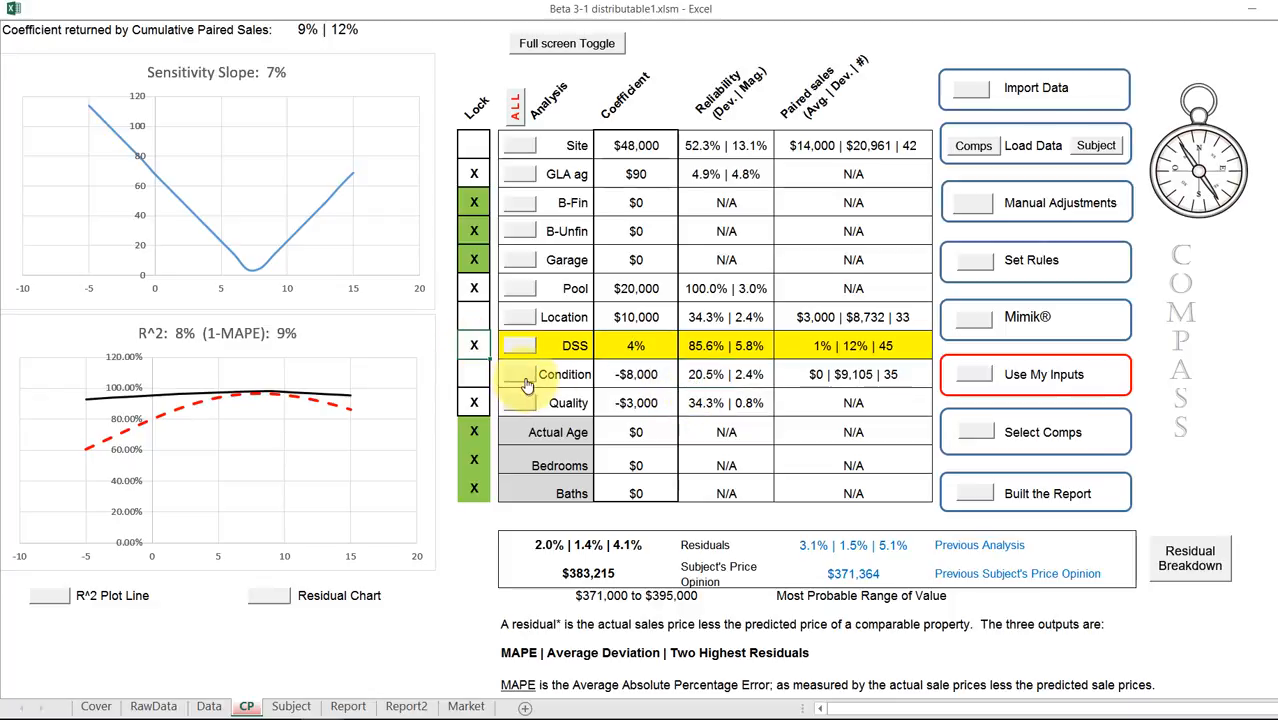
# Unlock and reanalyze Quality, set and lock its coefficient at -$3,000, and apply the entered inputs to the model
pyautogui.click(469, 400)
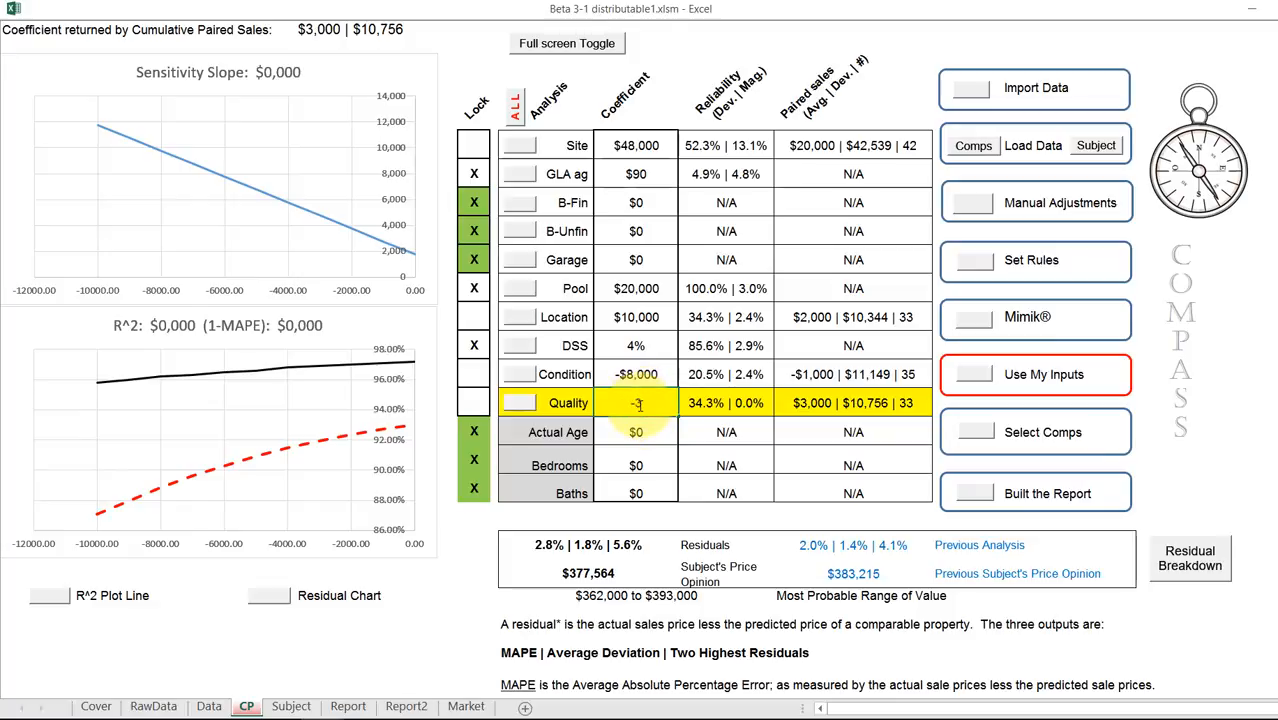
pyautogui.write('000')
pyautogui.press('Return')
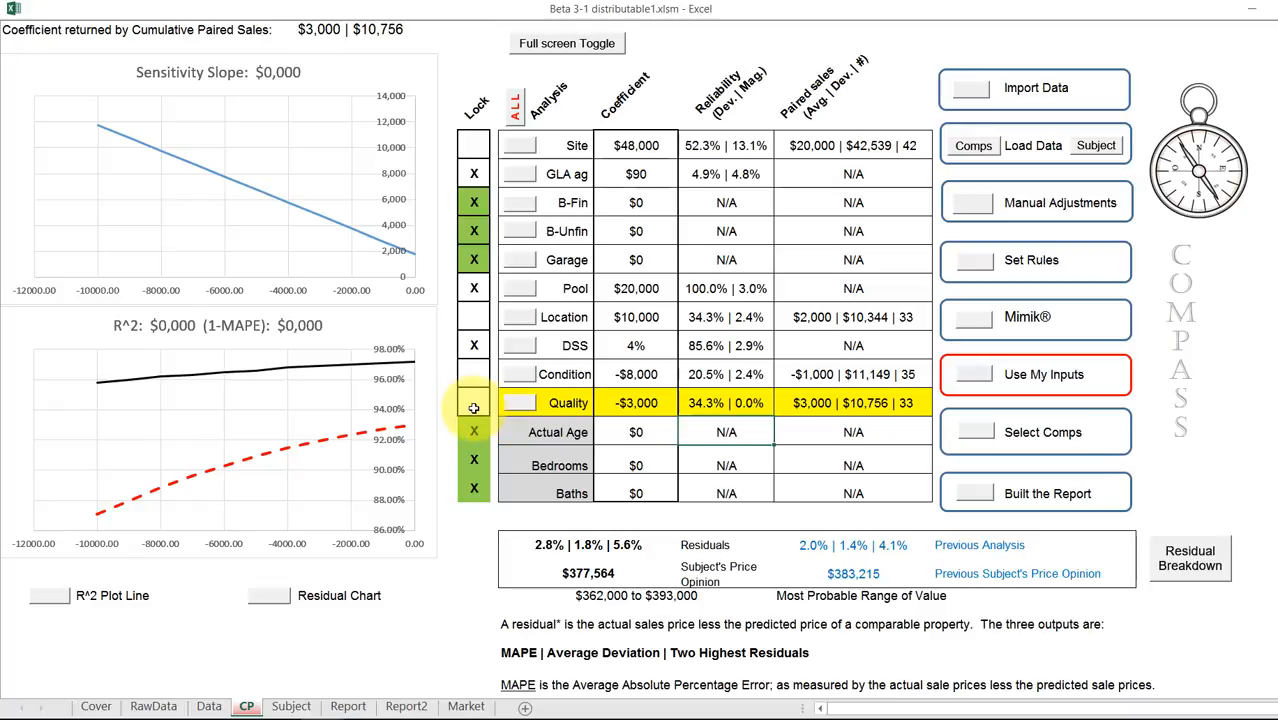
pyautogui.click(474, 405)
pyautogui.click(648, 465)
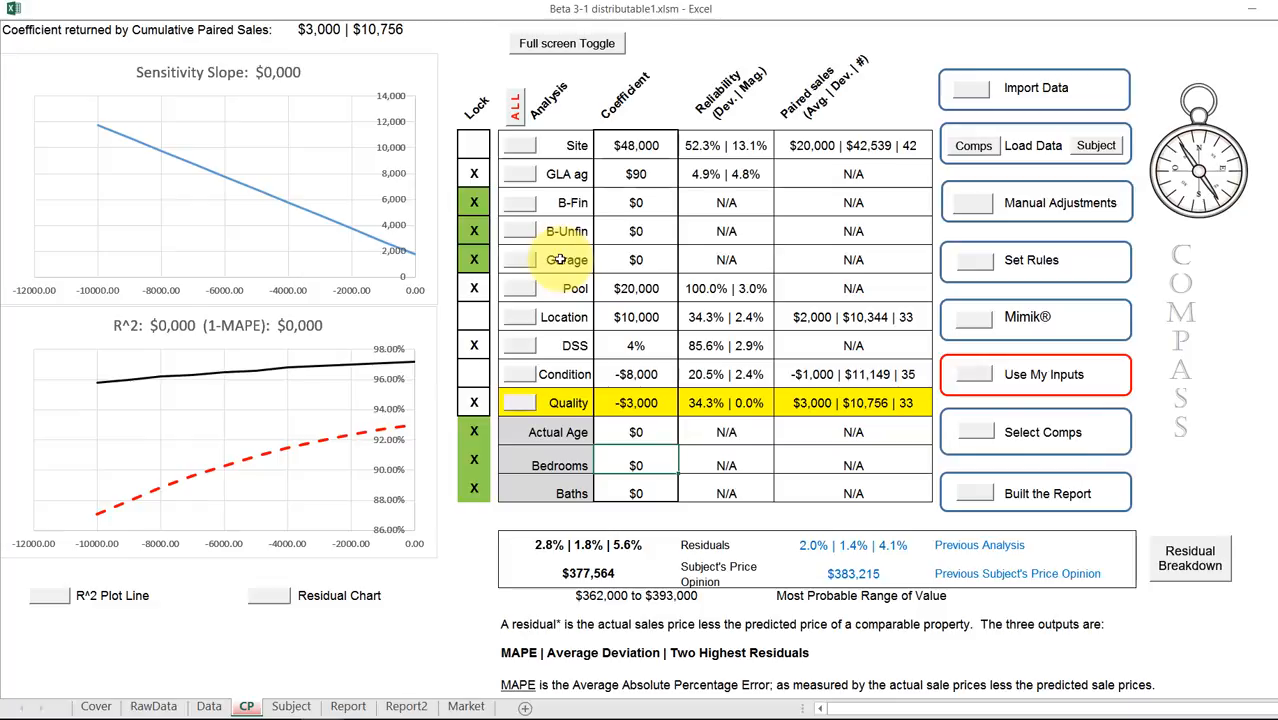
pyautogui.click(980, 377)
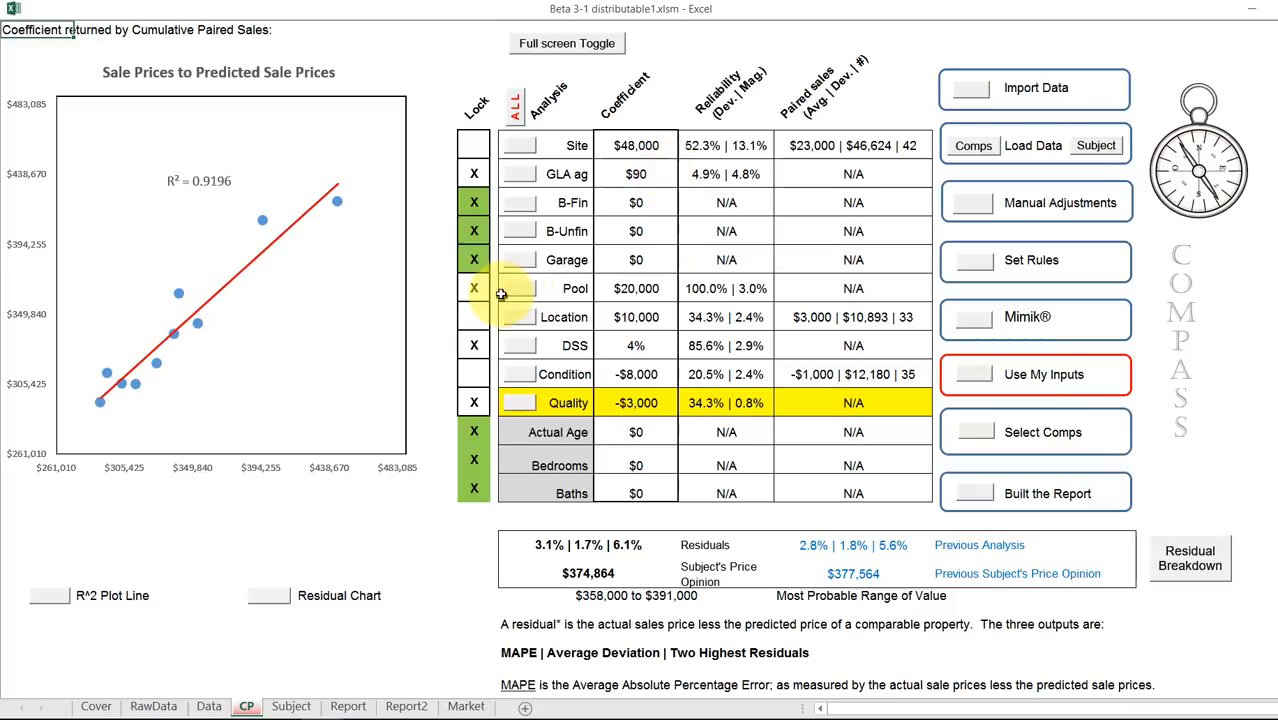
# Review the locked GLA ag, Pool, DSS and Quality coefficients, and recalculate the results with them once more
pyautogui.click(474, 348)
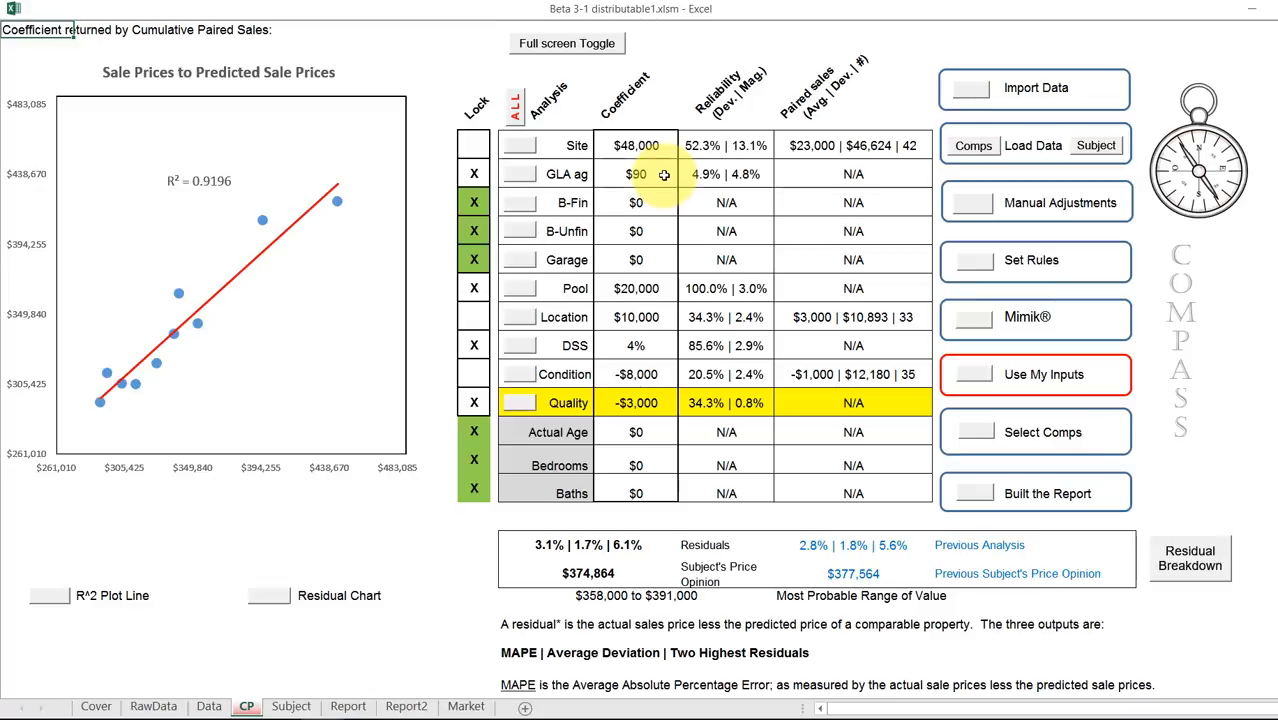
pyautogui.click(663, 175)
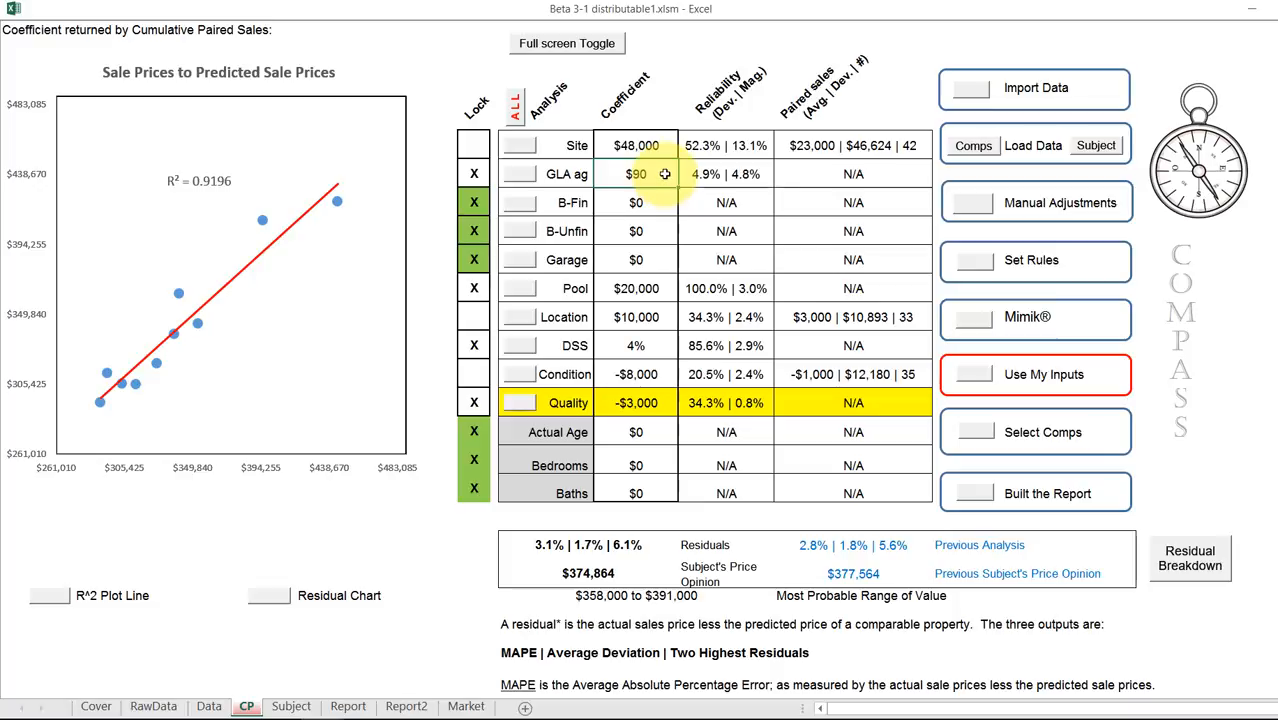
pyautogui.click(671, 289)
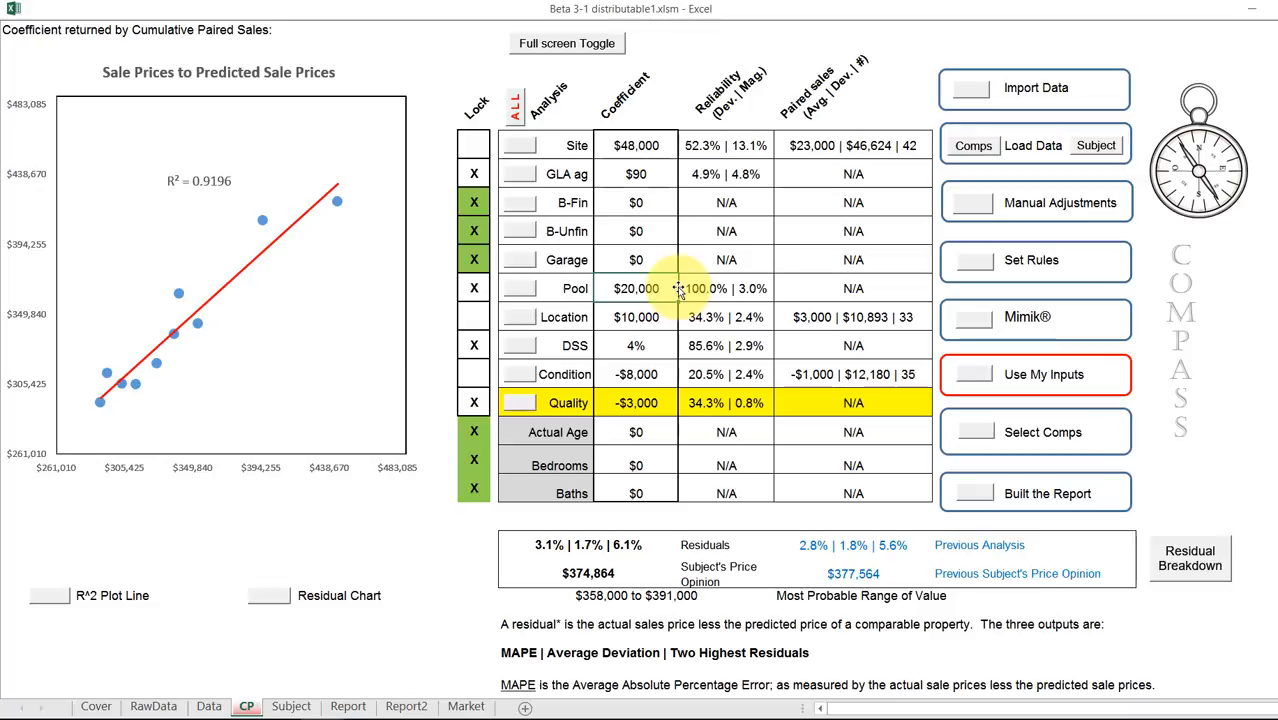
pyautogui.click(669, 345)
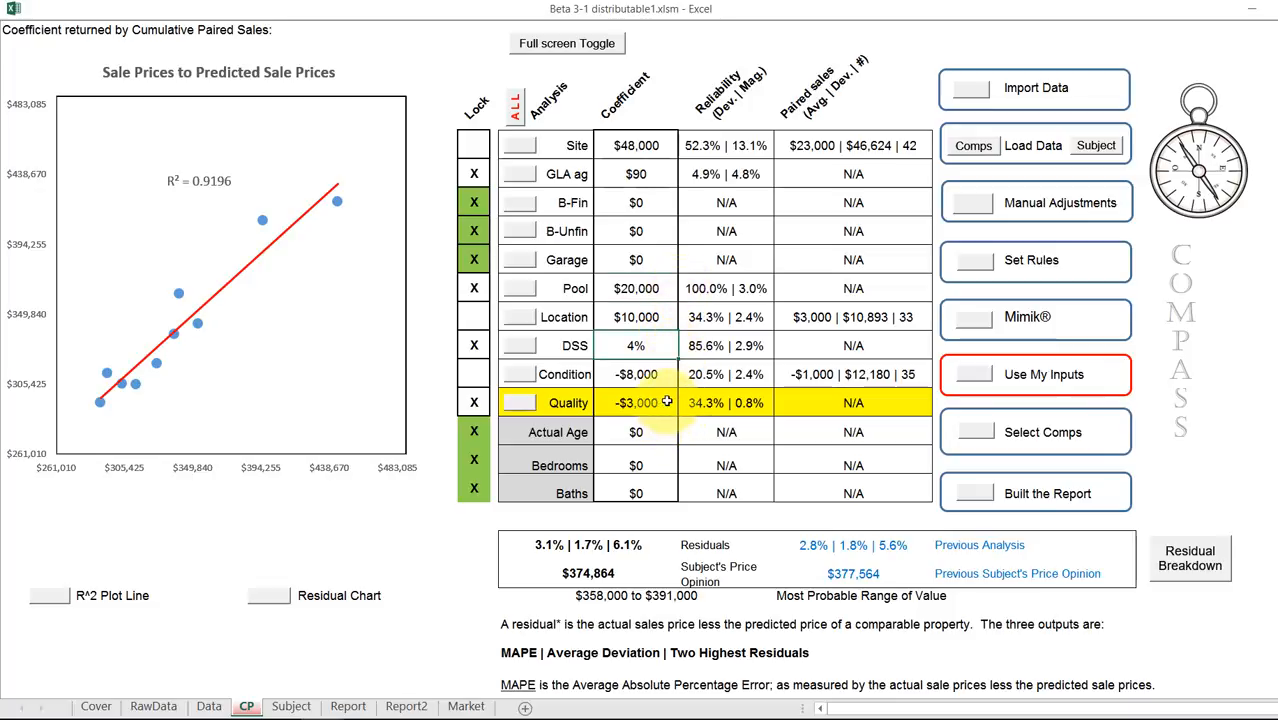
pyautogui.click(662, 406)
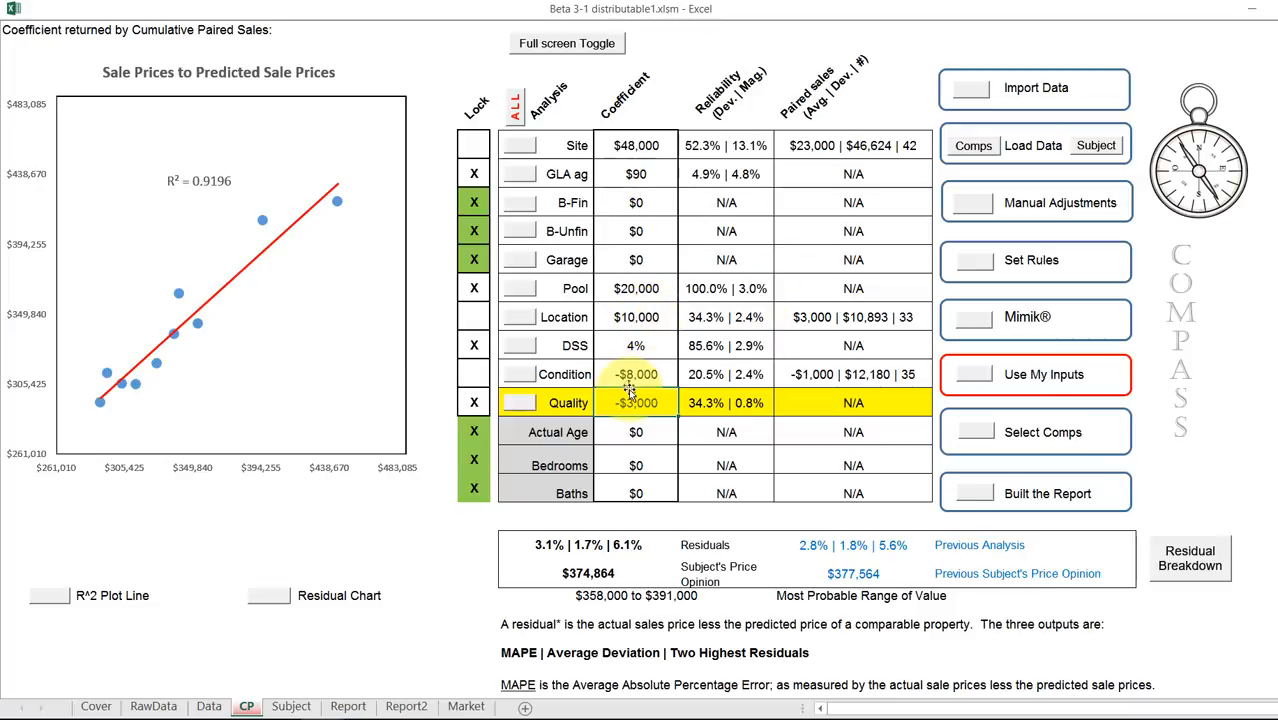
pyautogui.click(980, 375)
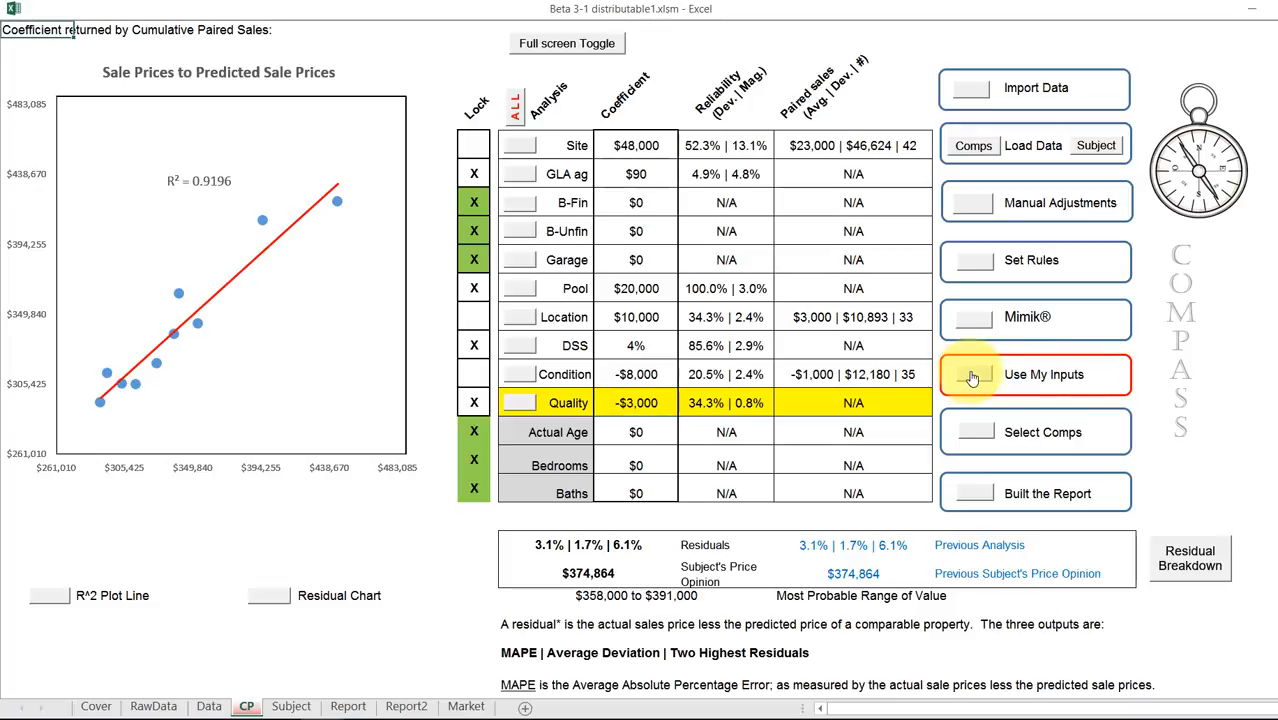
# Open the selection of the best three comparables and sort the sales by score
pyautogui.click(978, 432)
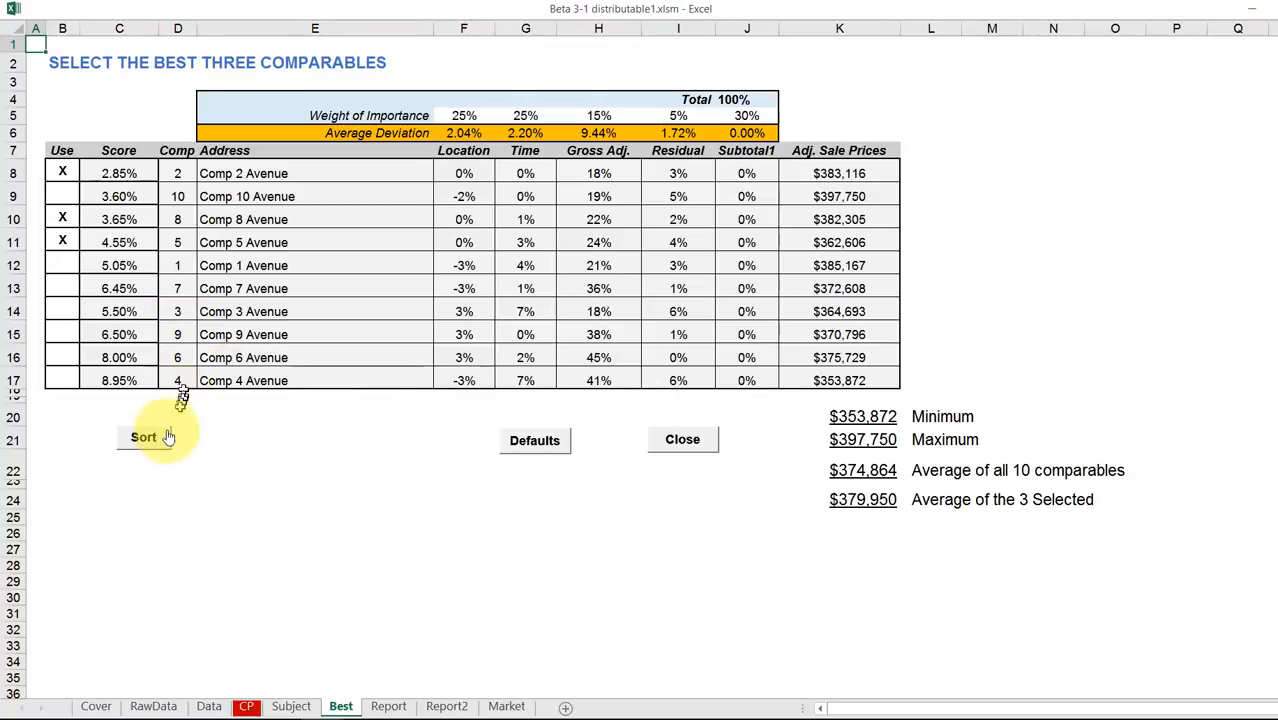
pyautogui.click(164, 439)
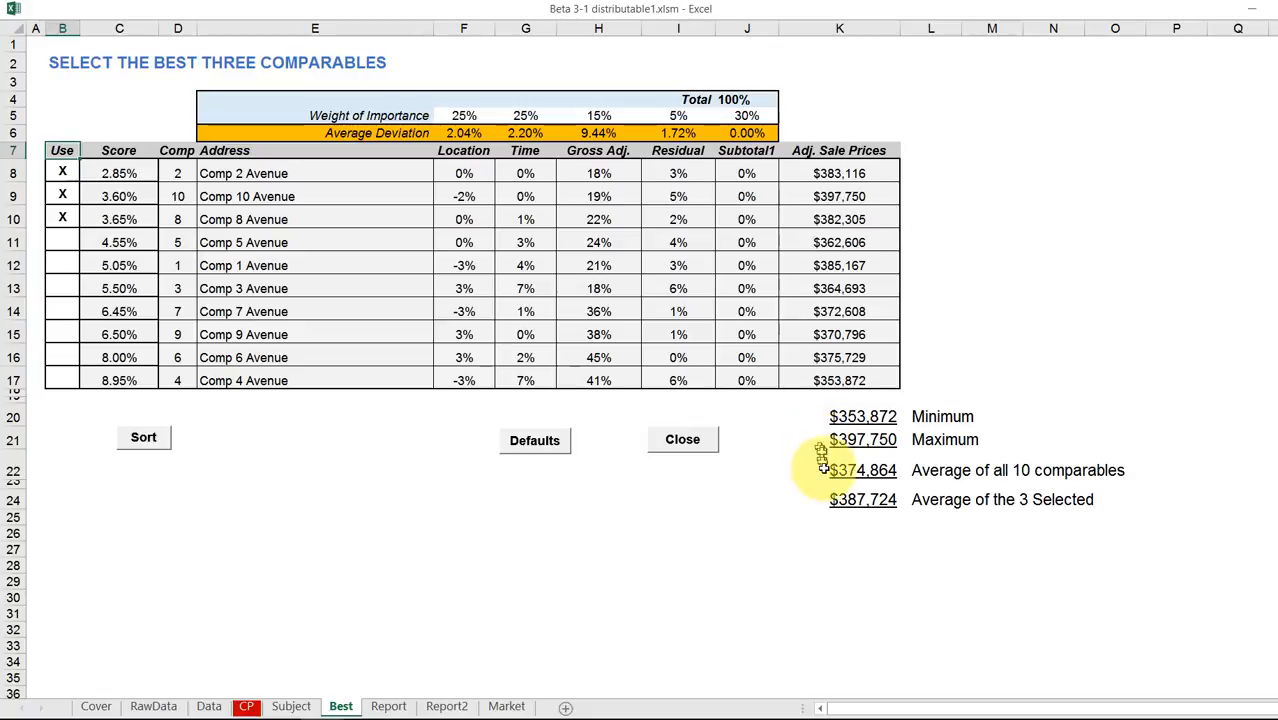
pyautogui.click(913, 502)
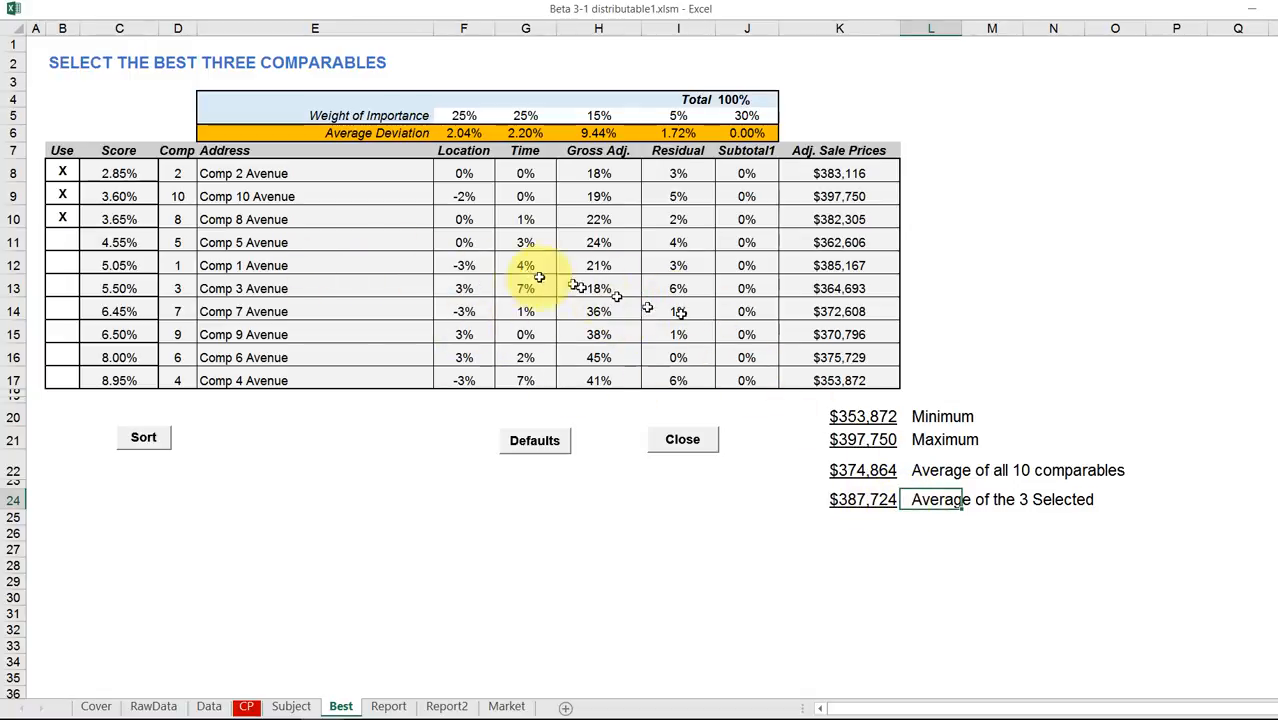
# Replace Comp 10 with Comp 5 among the three selected comparables and close the selection
pyautogui.click(62, 196)
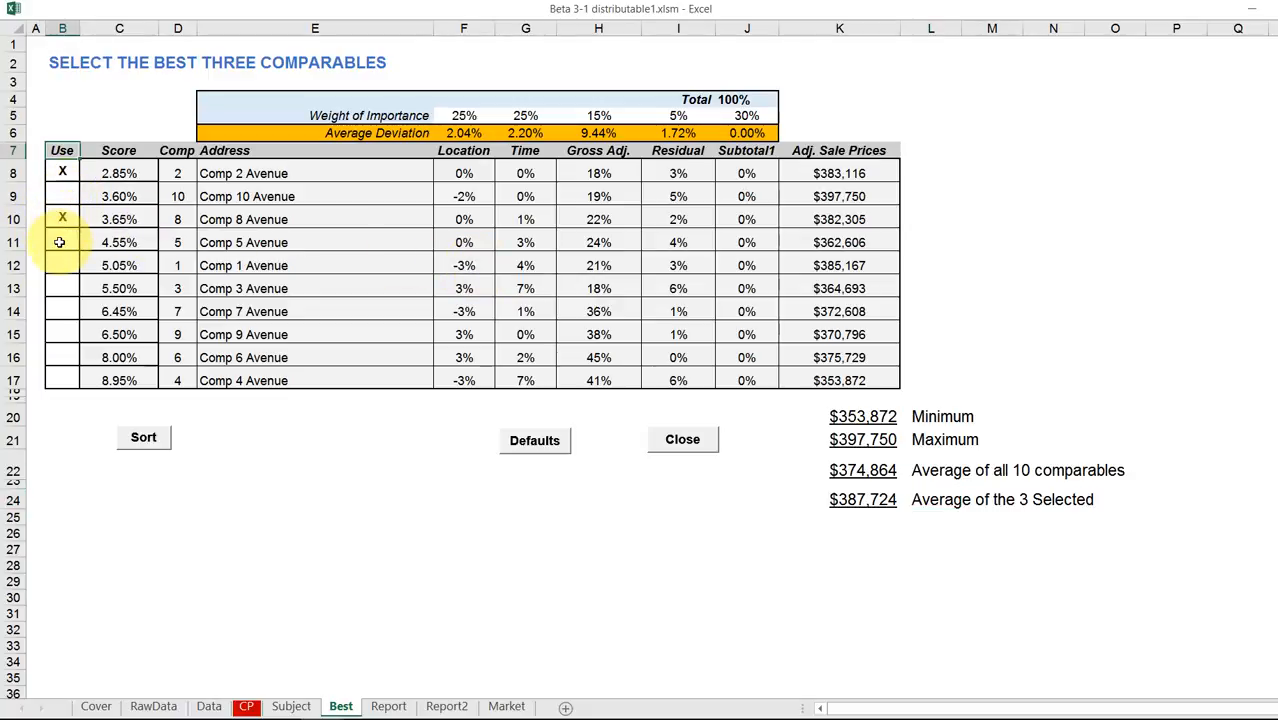
pyautogui.click(59, 242)
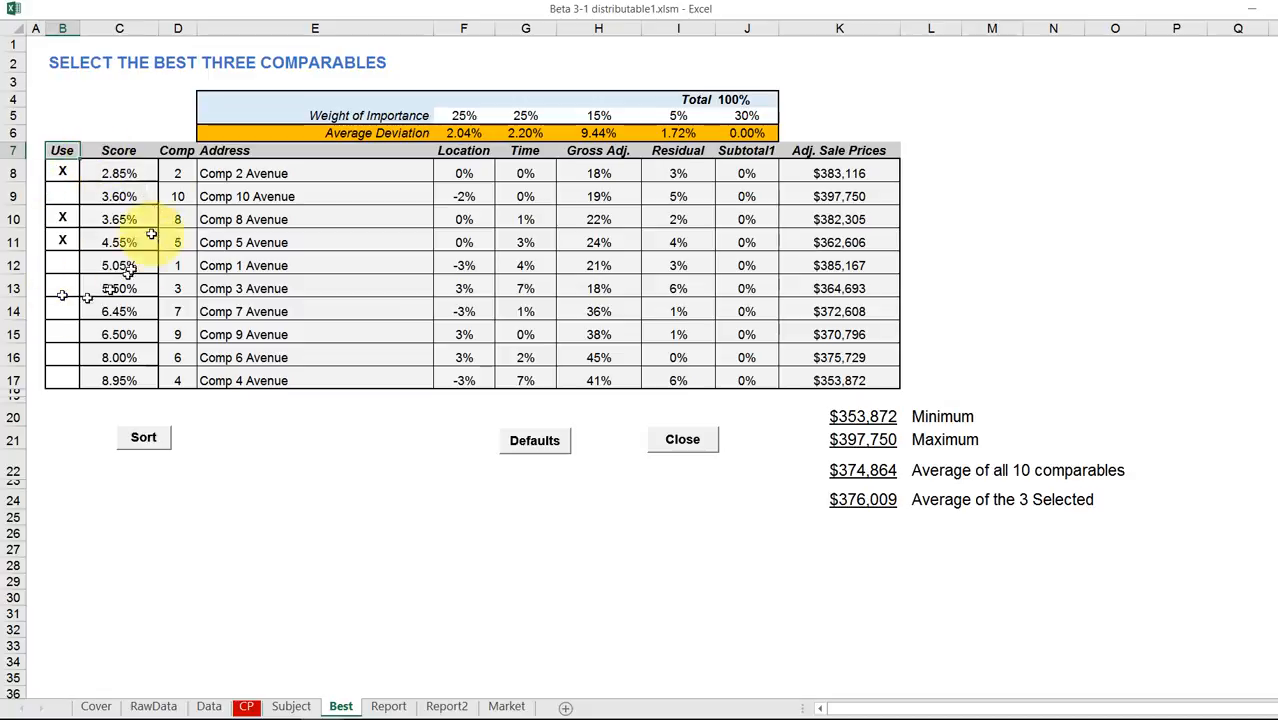
pyautogui.click(680, 440)
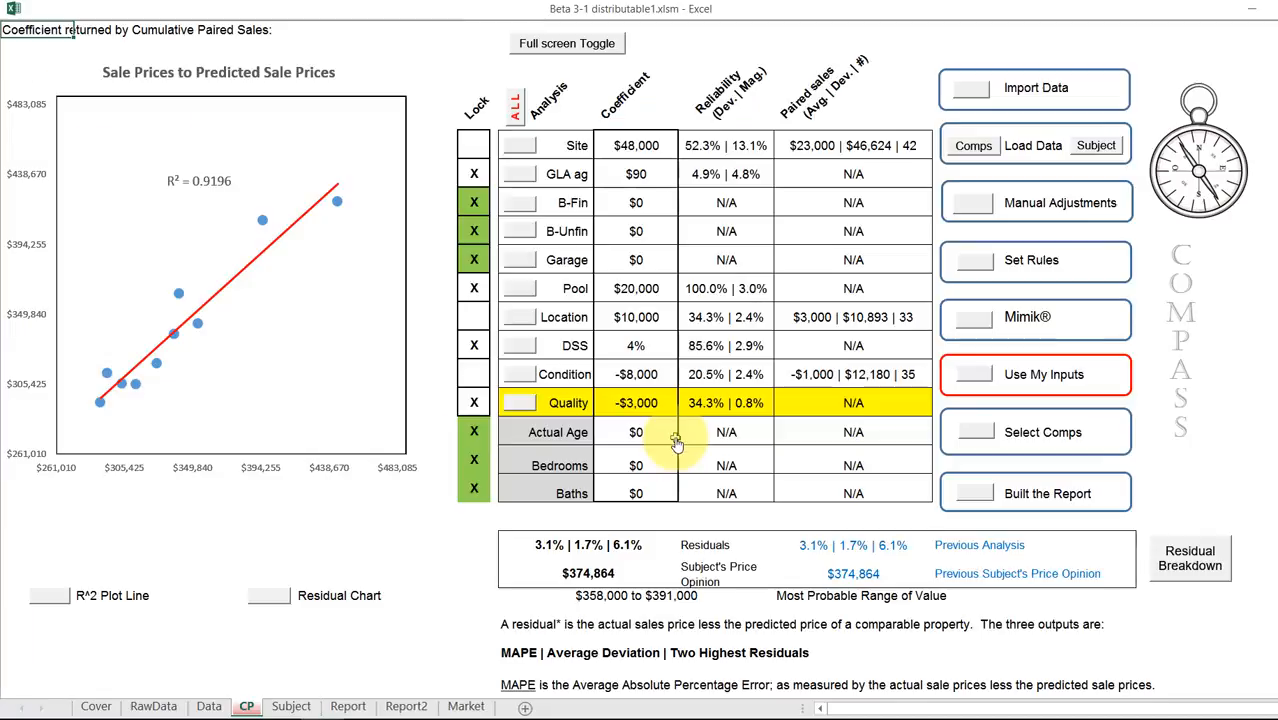
# Build the report and review its sales list, coefficient table, price chart, and the Location, Condition and Site charts
pyautogui.click(977, 495)
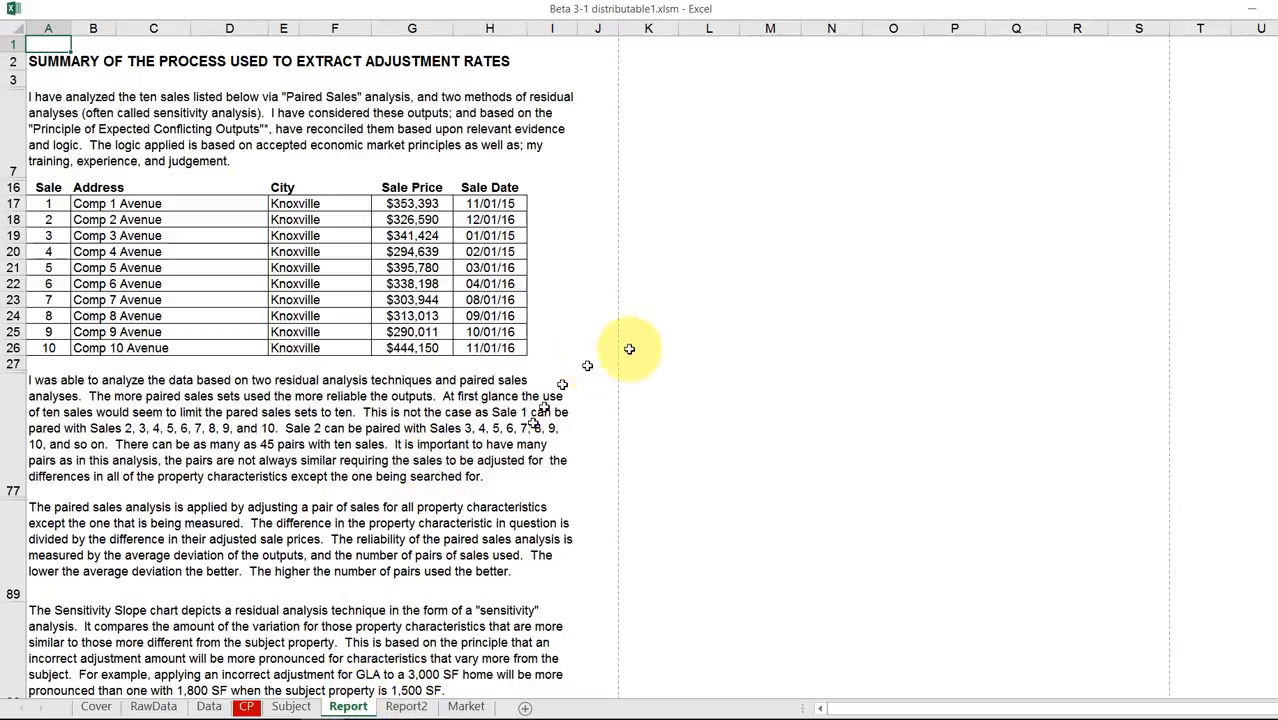
pyautogui.scroll(-7, 346, 140)
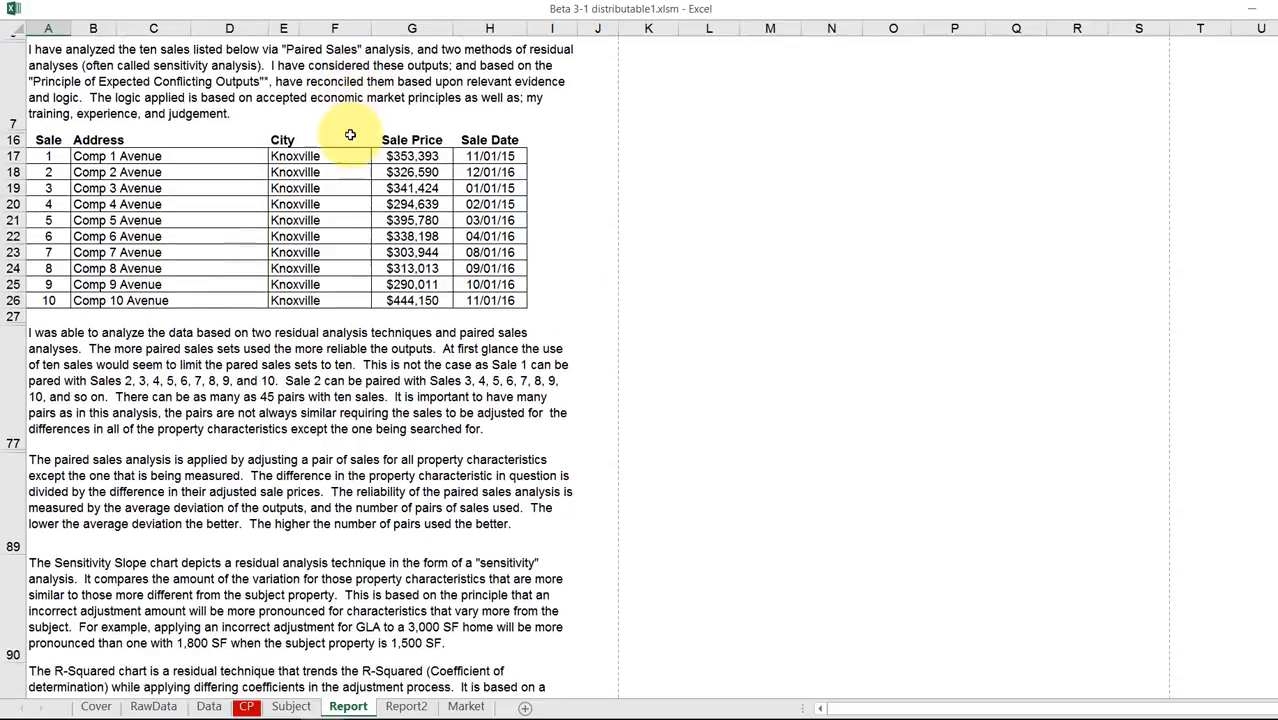
pyautogui.scroll(-6, 346, 140)
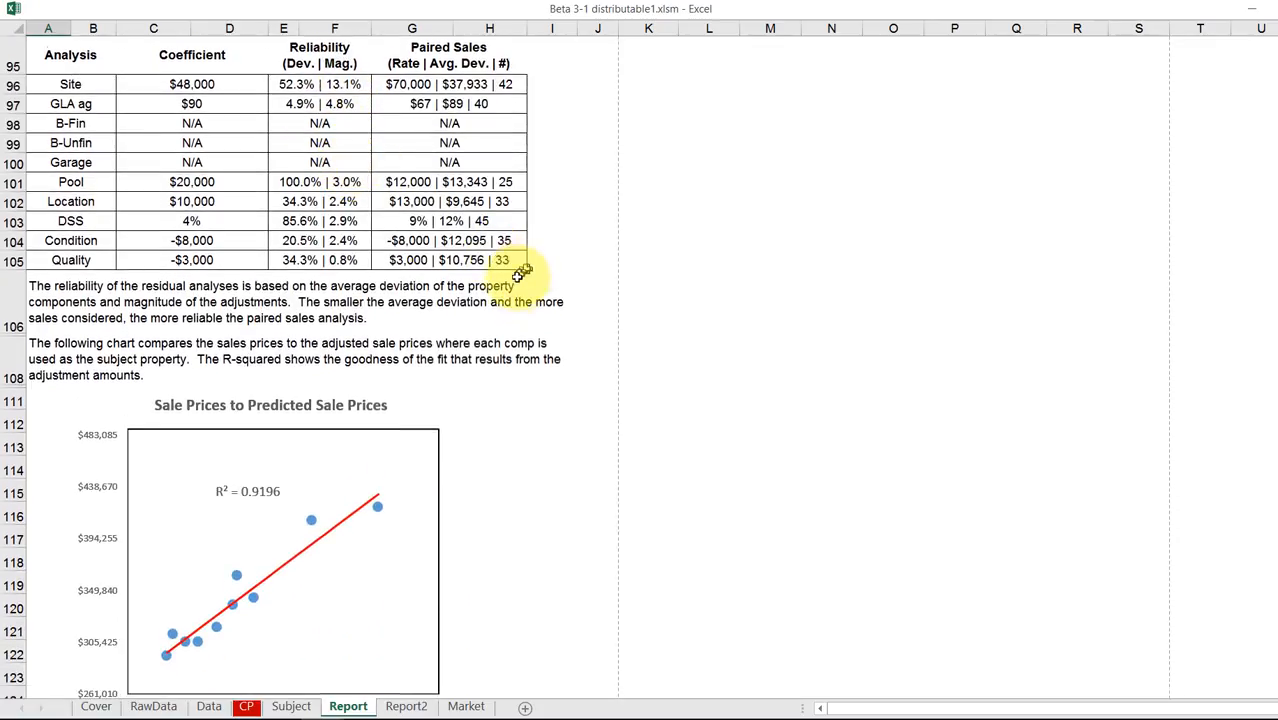
pyautogui.scroll(-5, 515, 279)
pyautogui.scroll(-5, 515, 279)
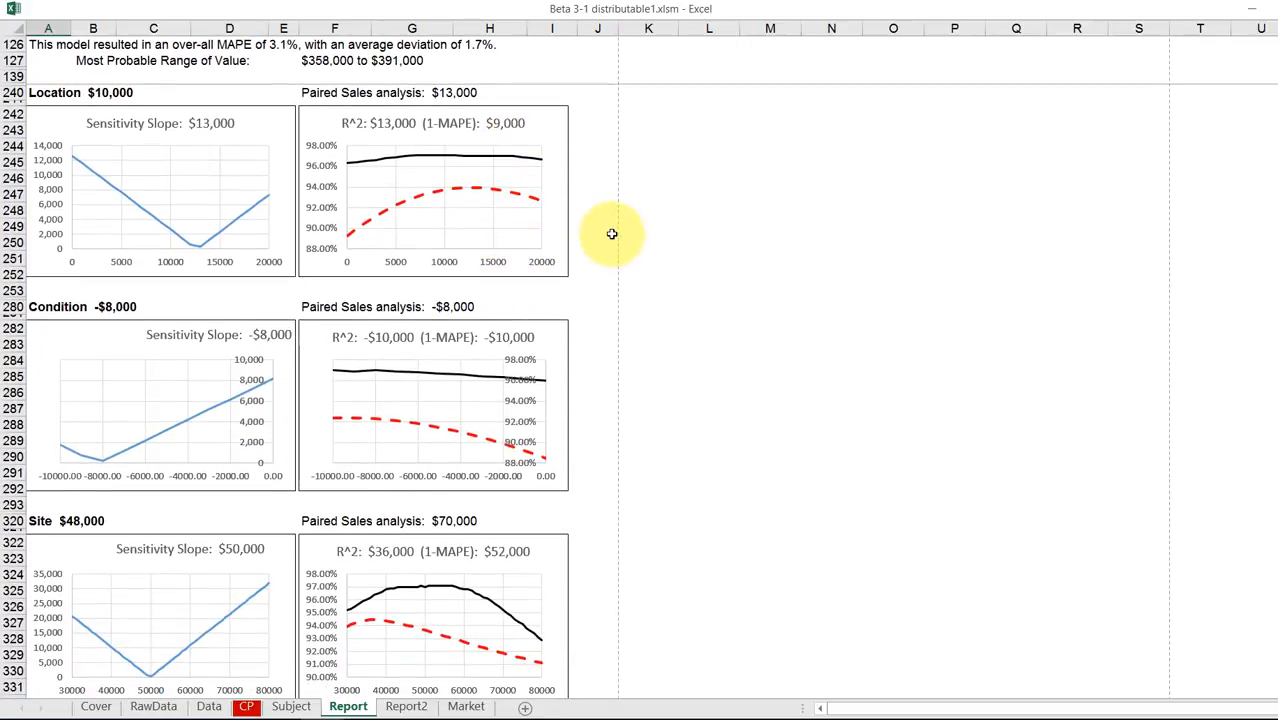
pyautogui.scroll(-3, 322, 234)
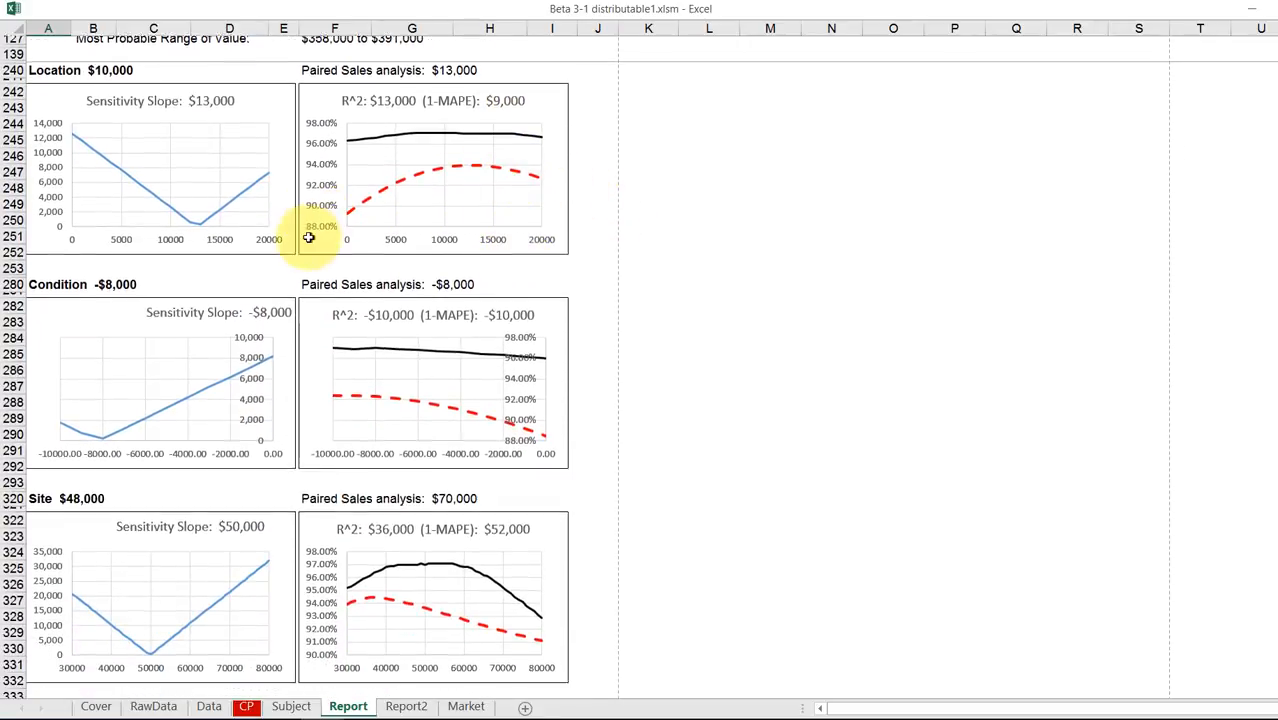
pyautogui.scroll(2, 305, 238)
pyautogui.scroll(3, 302, 234)
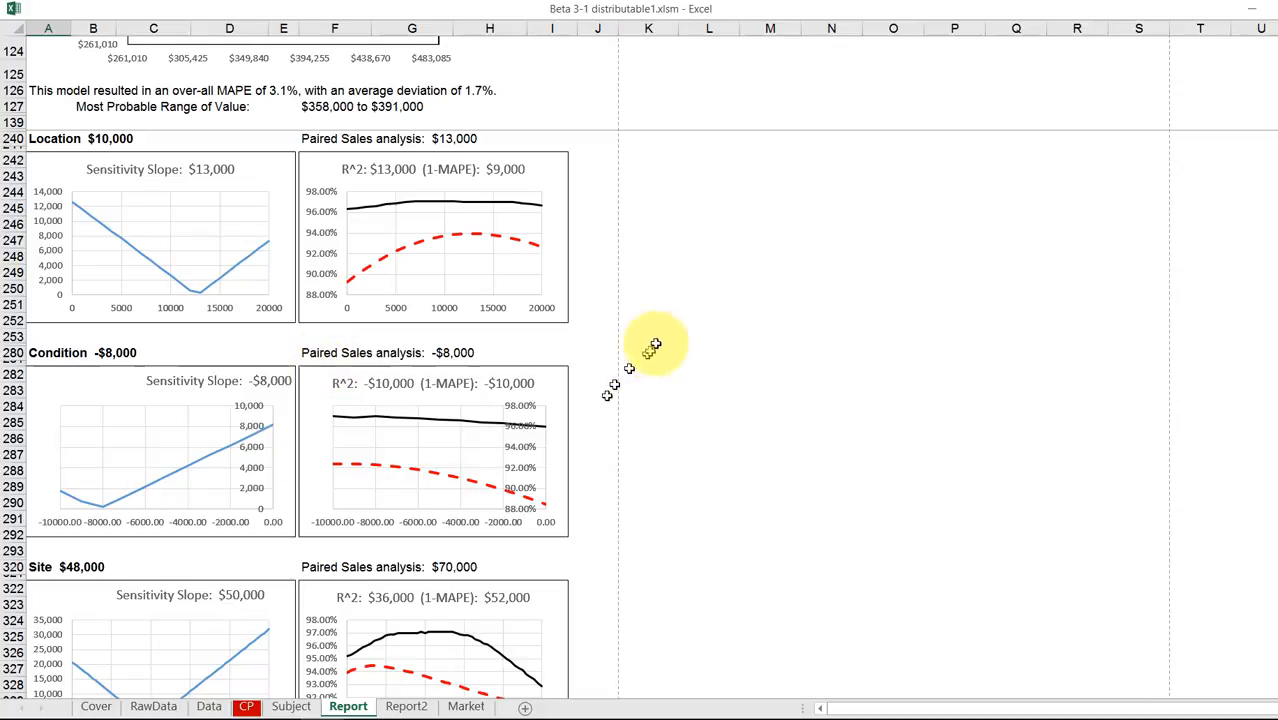
pyautogui.scroll(-3, 660, 338)
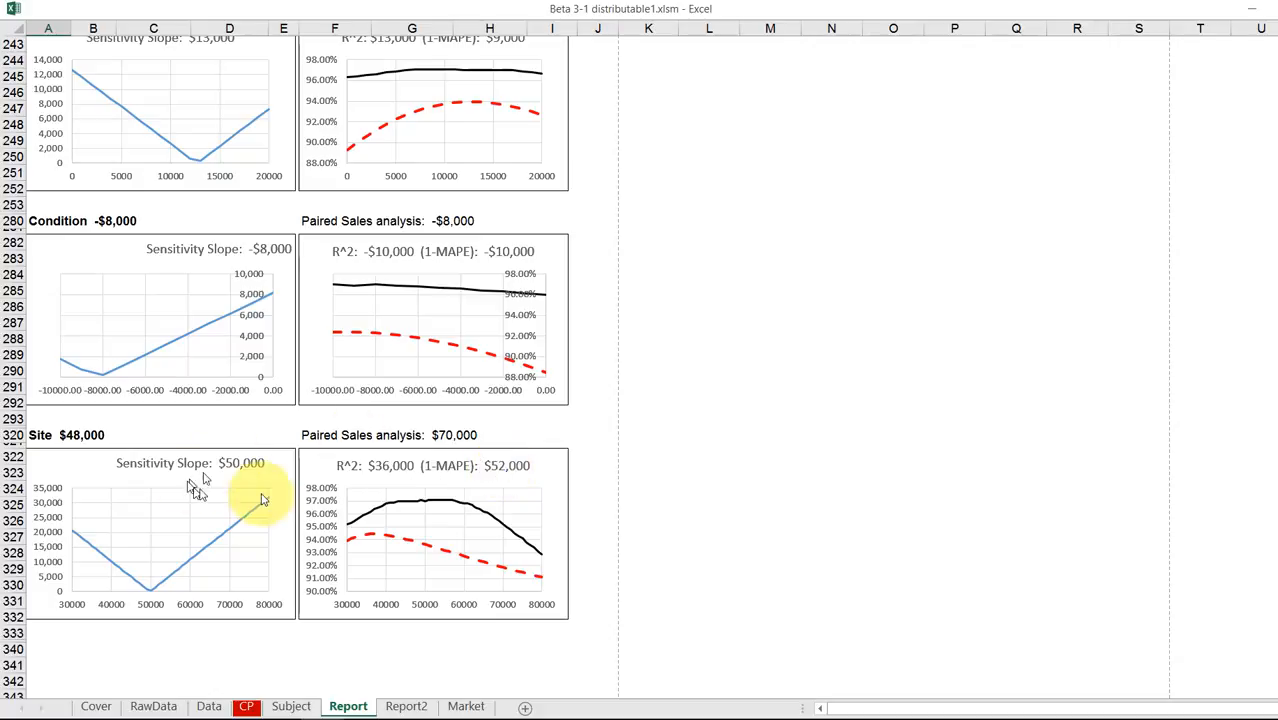
pyautogui.click(727, 399)
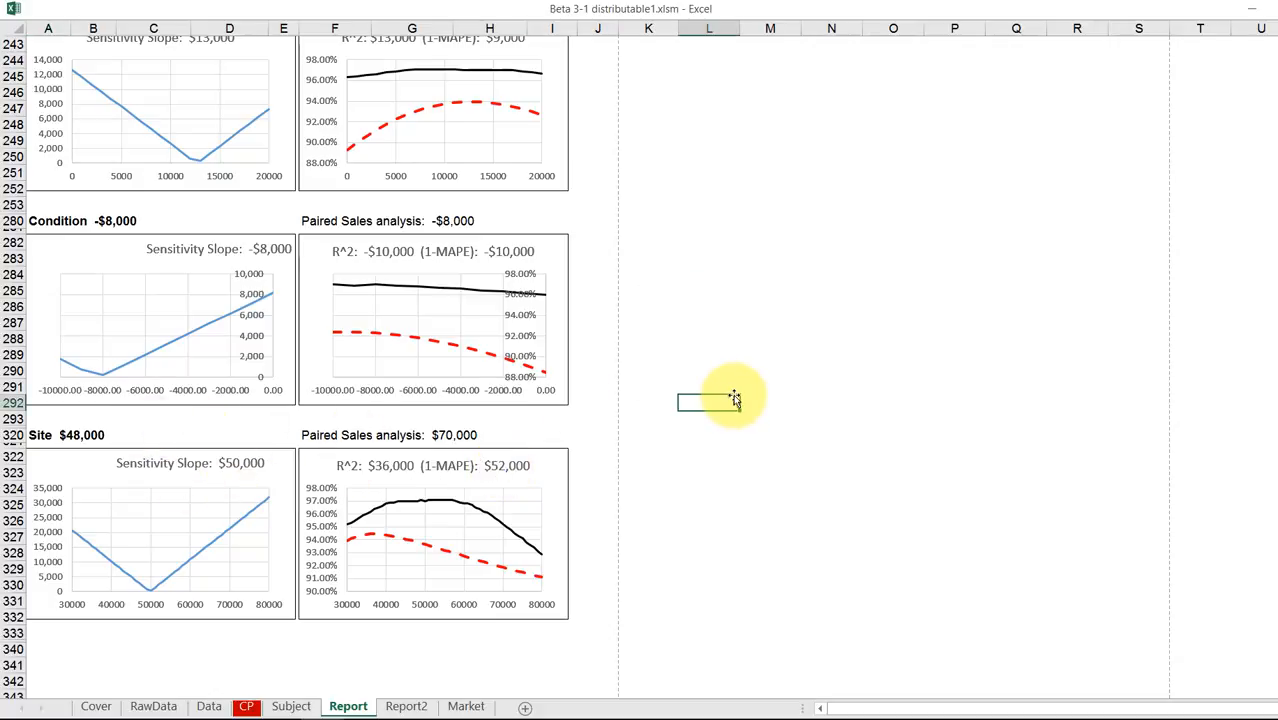
pyautogui.scroll(-1, 732, 396)
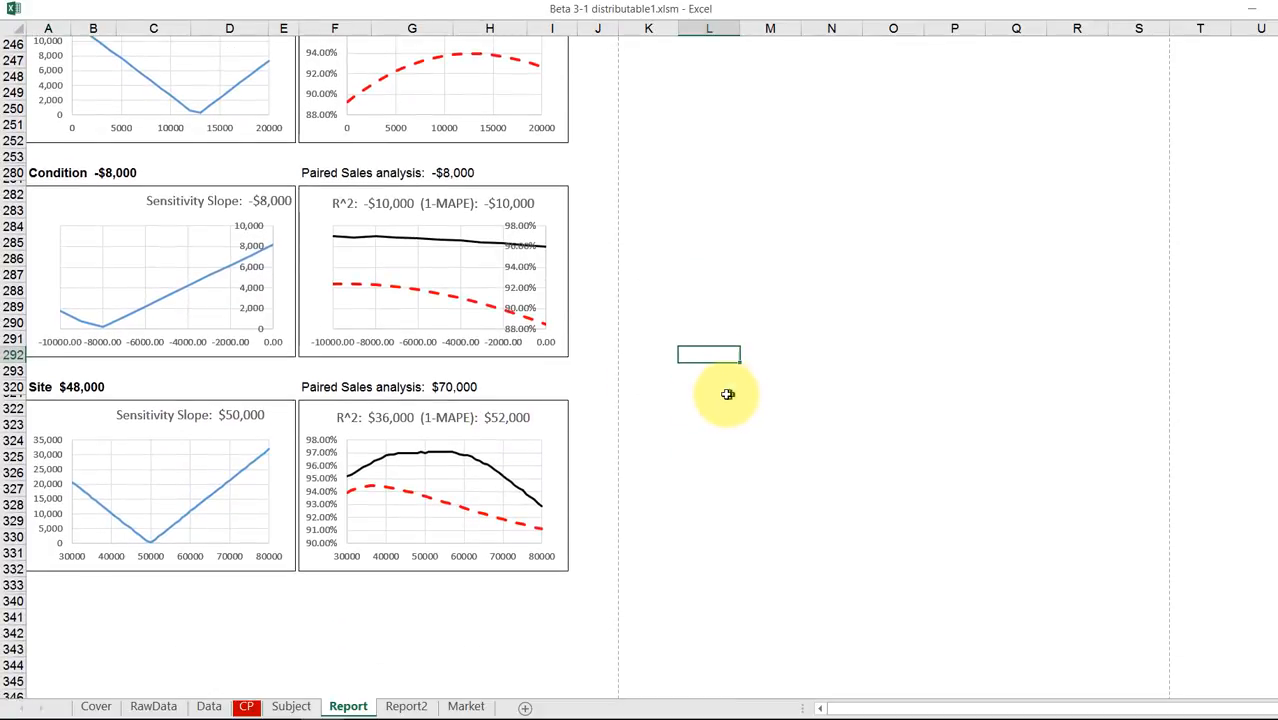
# Examine the comparison adjustment grid and the reconciliation and value opinion sections on the Report2 sheet
pyautogui.click(413, 708)
pyautogui.scroll(1, 702, 405)
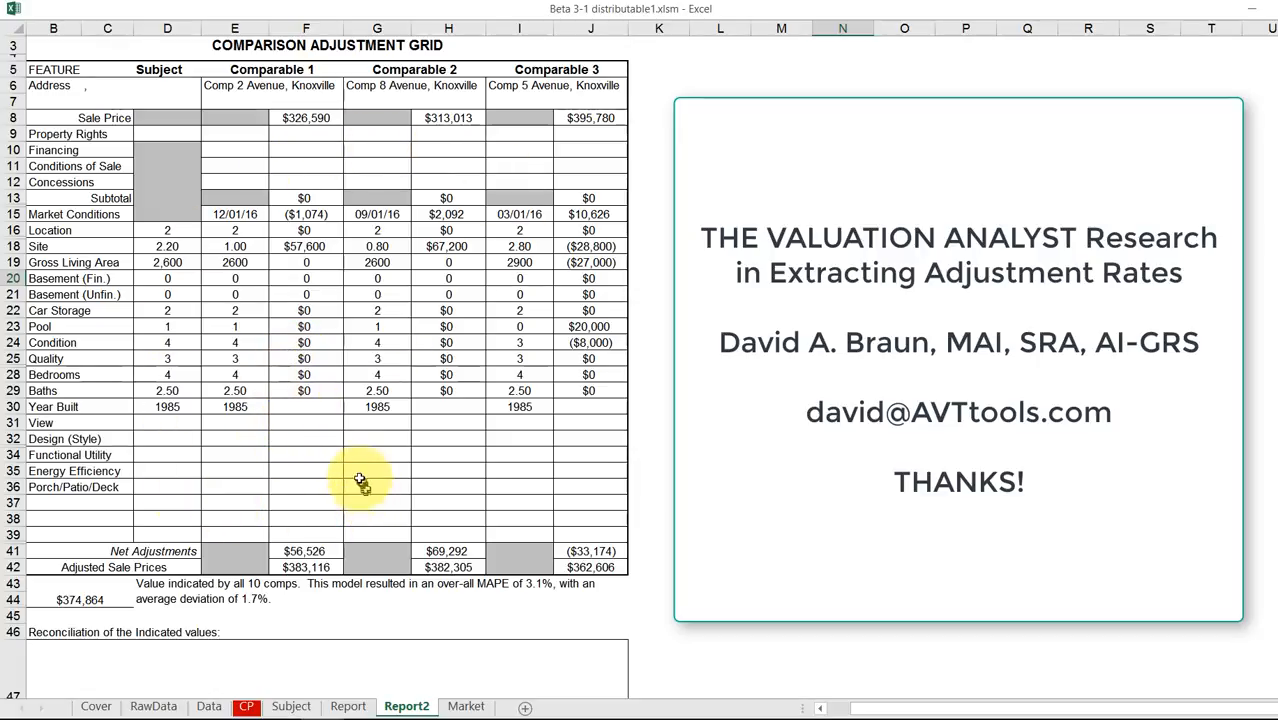
pyautogui.scroll(-5, 360, 470)
pyautogui.scroll(-3, 190, 500)
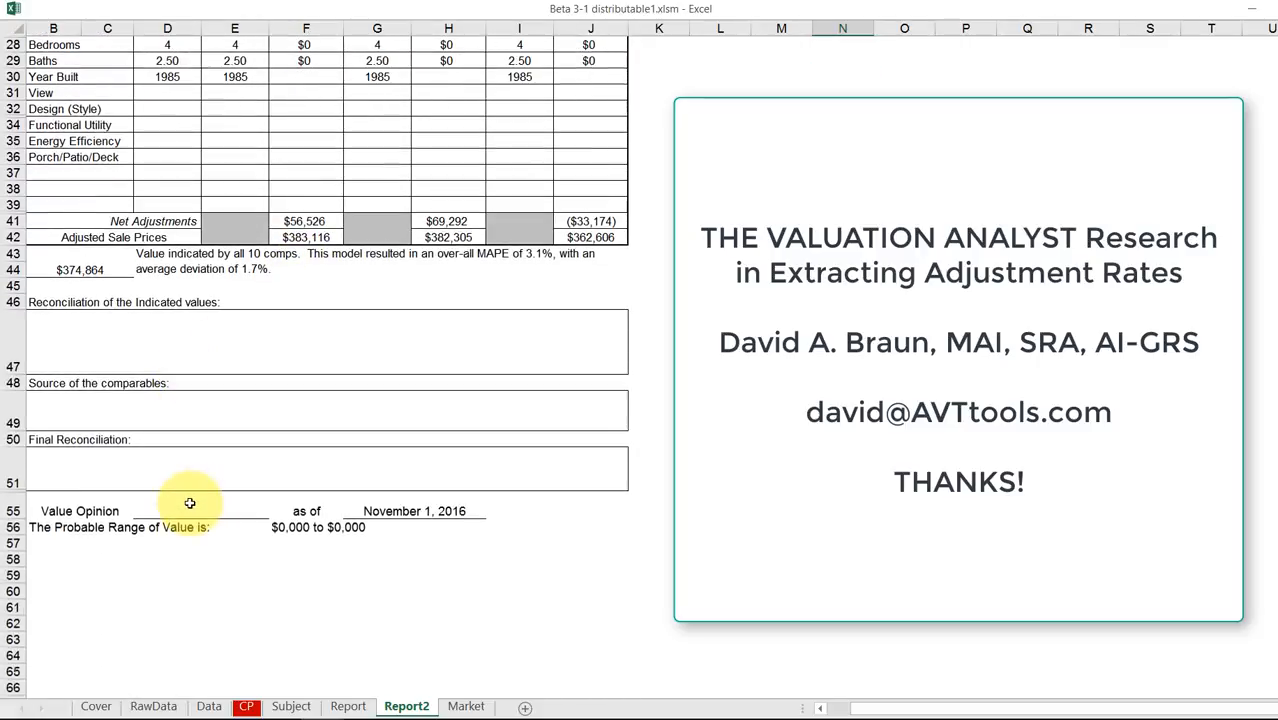
pyautogui.scroll(8, 186, 494)
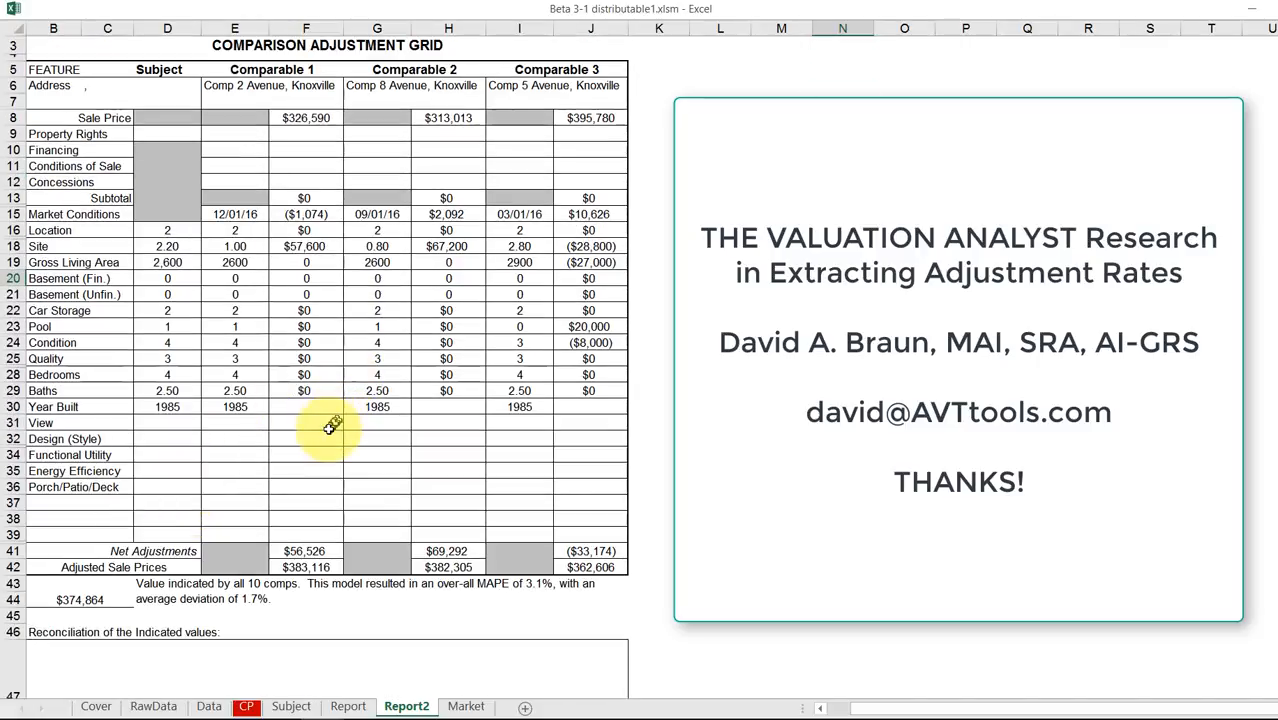